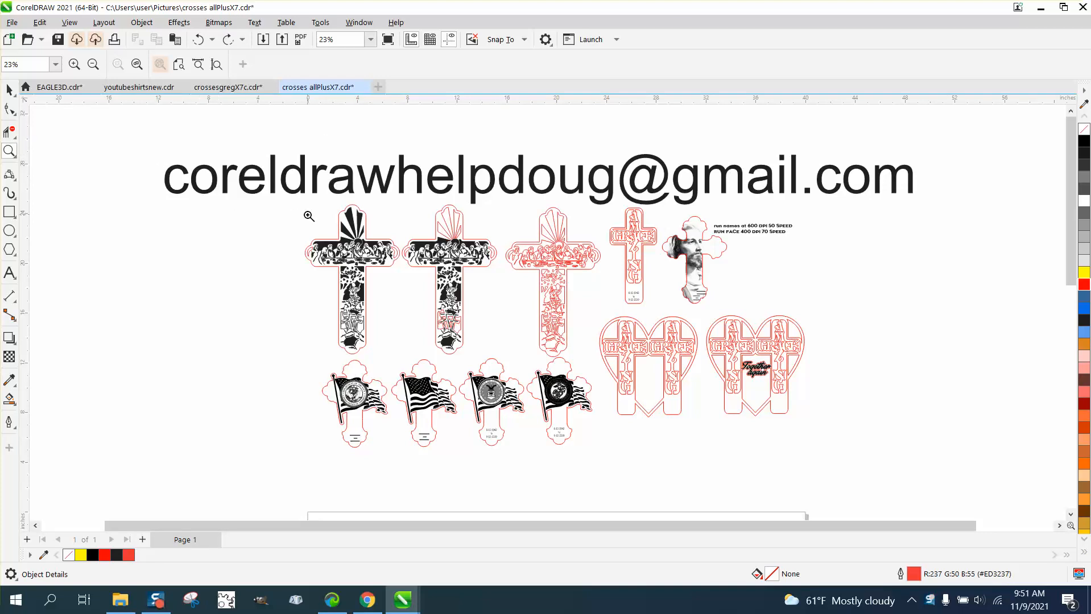
Examine the collection of cross designs above the page, including the Amazing Grace cross, face cross and engraving notes
drag(293, 200, 873, 483)
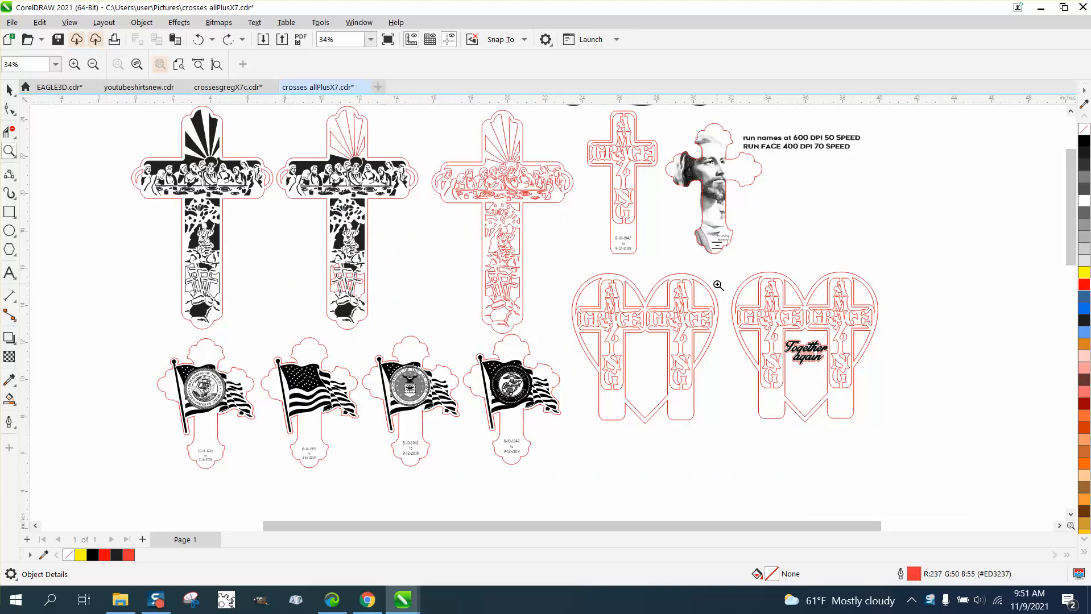
scroll(718, 288, down, 1)
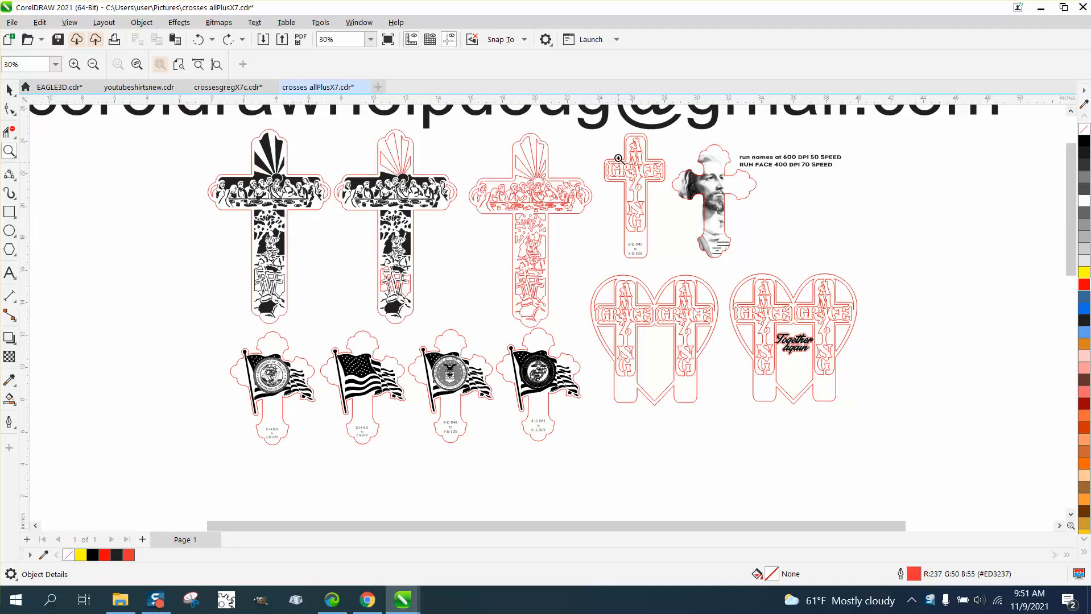
drag(599, 134, 715, 261)
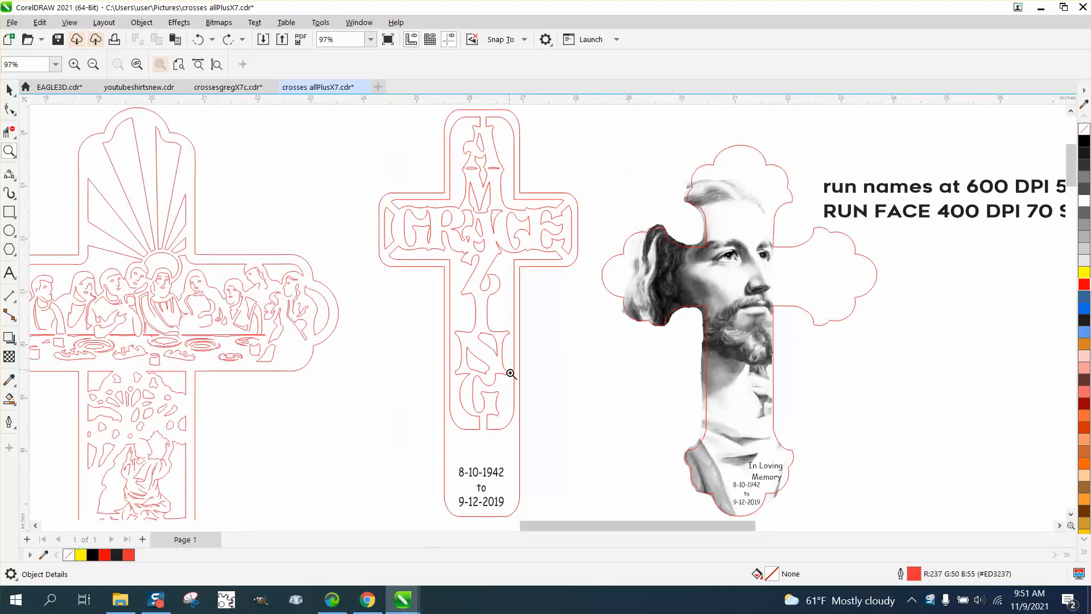
scroll(617, 393, down, 1)
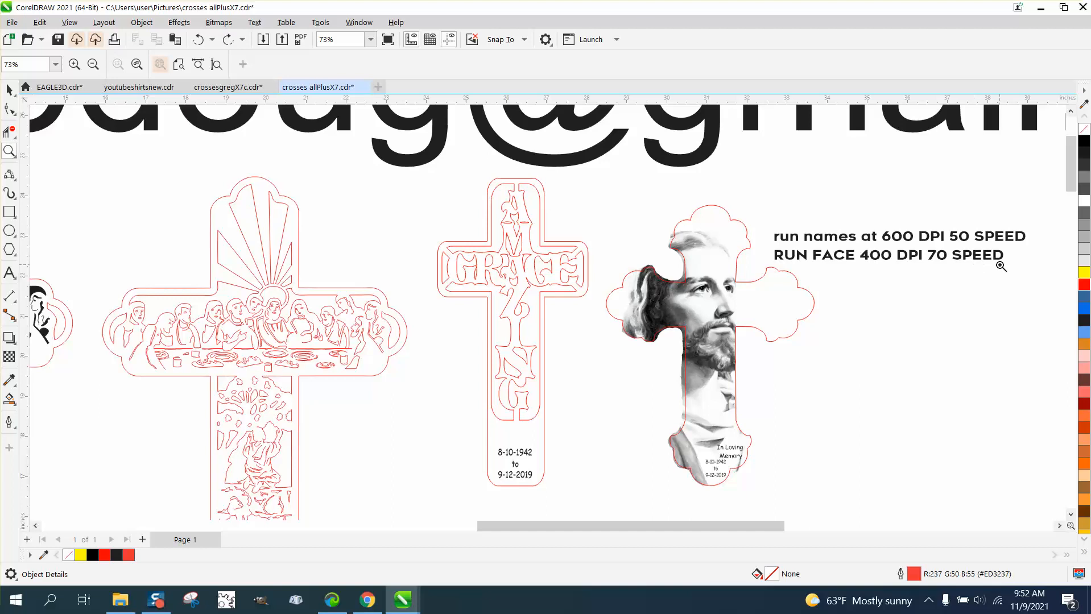
scroll(710, 300, down, 4)
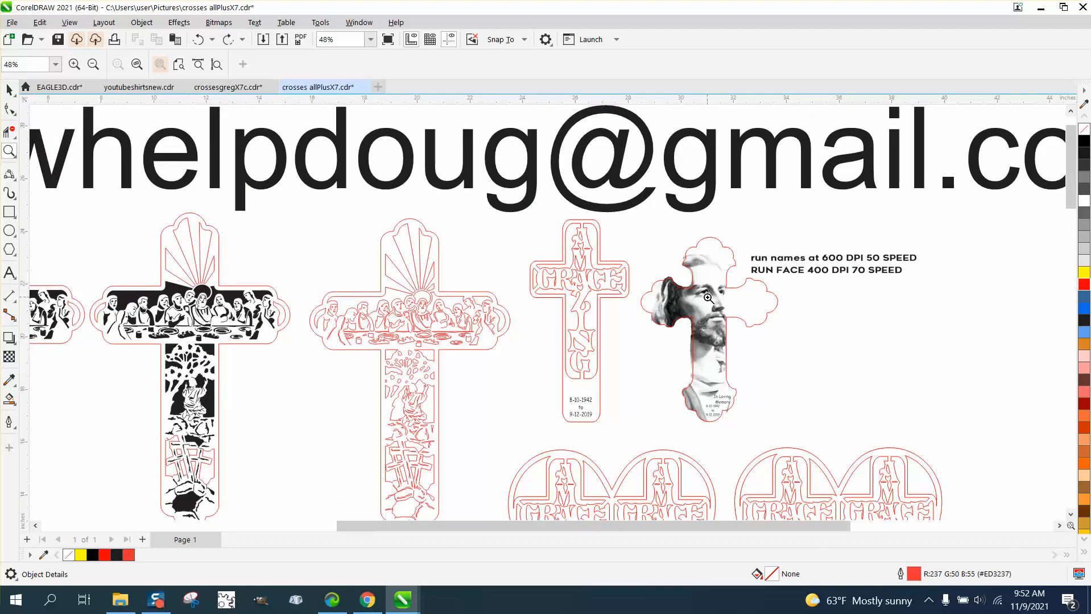
scroll(762, 406, up, 5)
scroll(704, 340, down, 5)
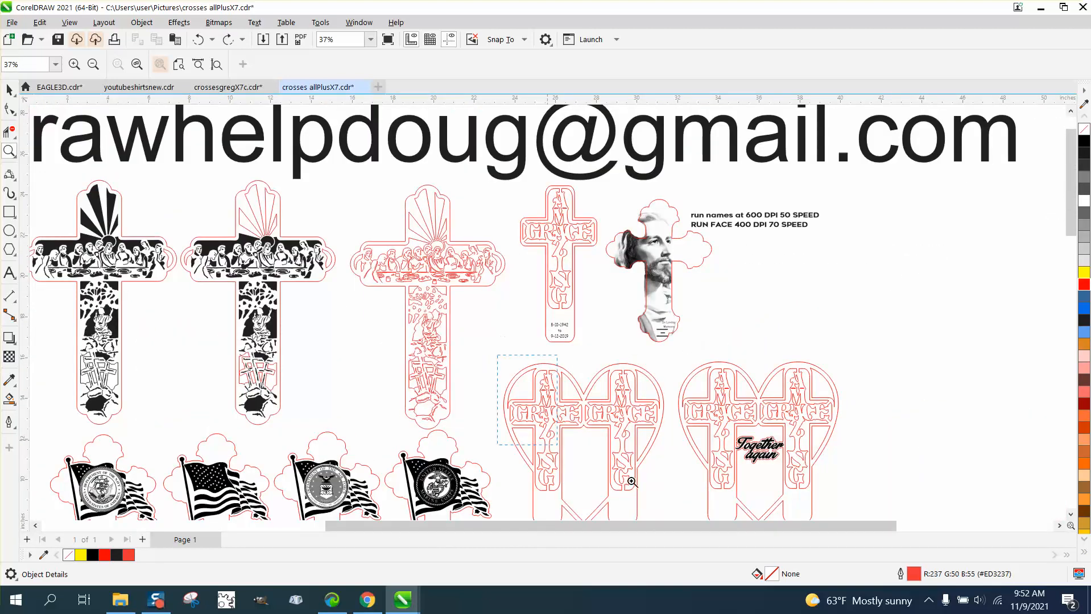
scroll(713, 499, up, 4)
scroll(592, 402, down, 6)
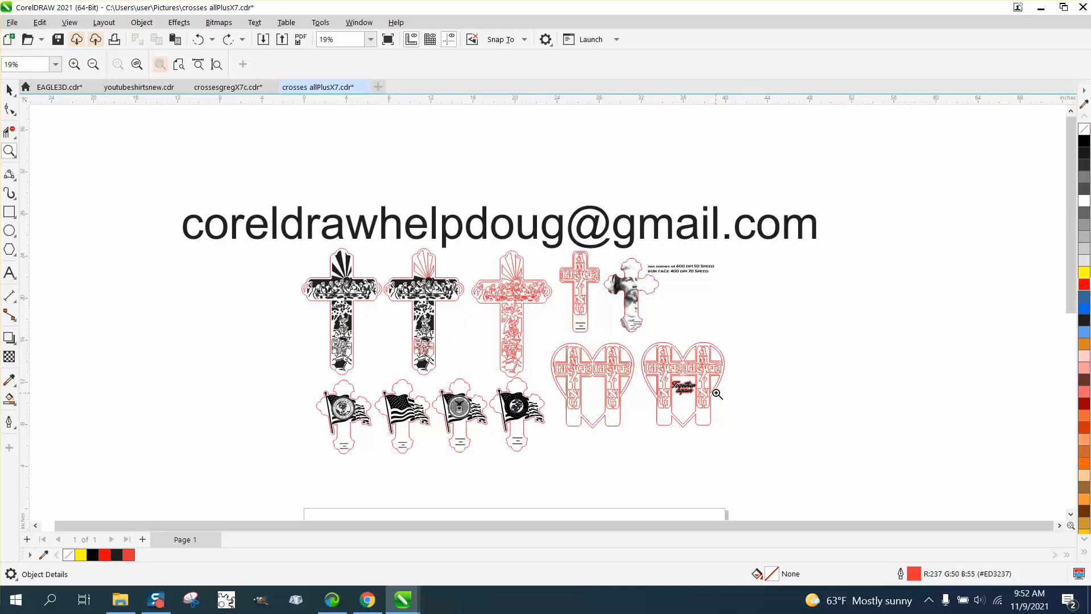
drag(146, 189, 829, 281)
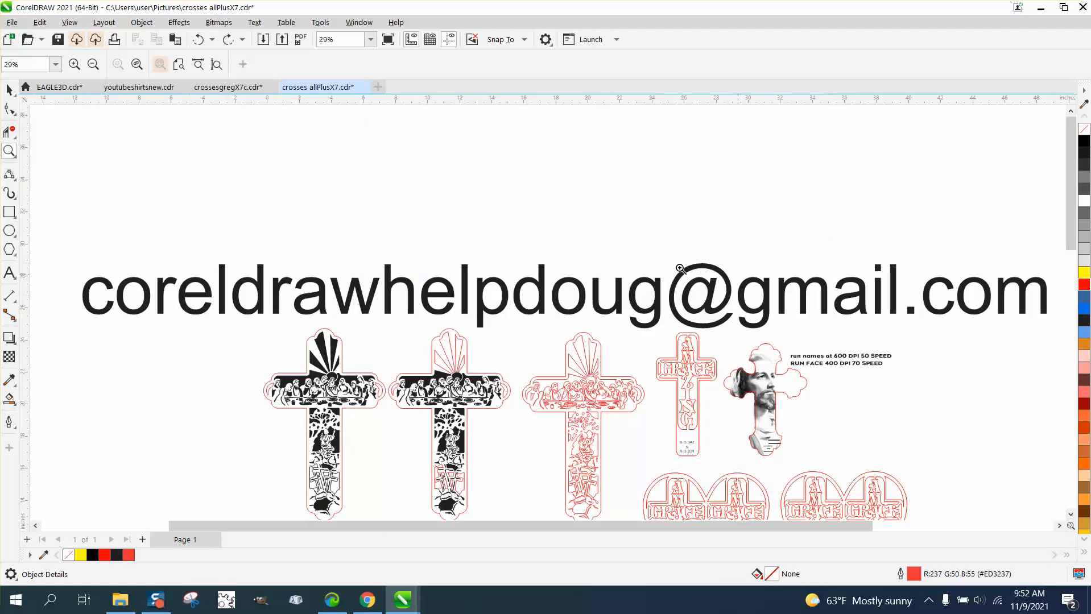
scroll(280, 200, down, 2)
click(10, 90)
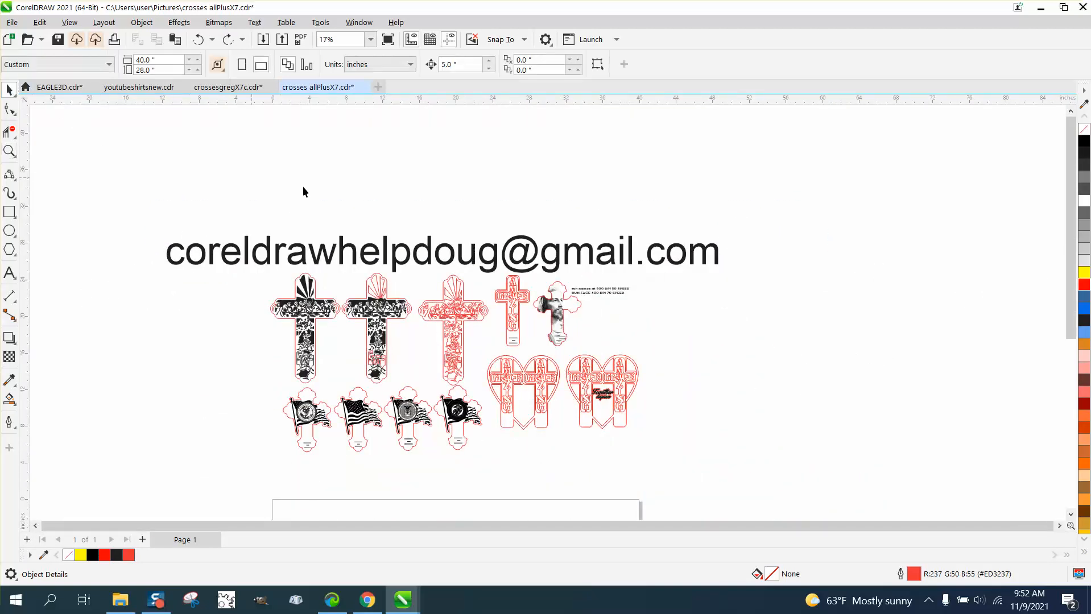
scroll(592, 271, down, 2)
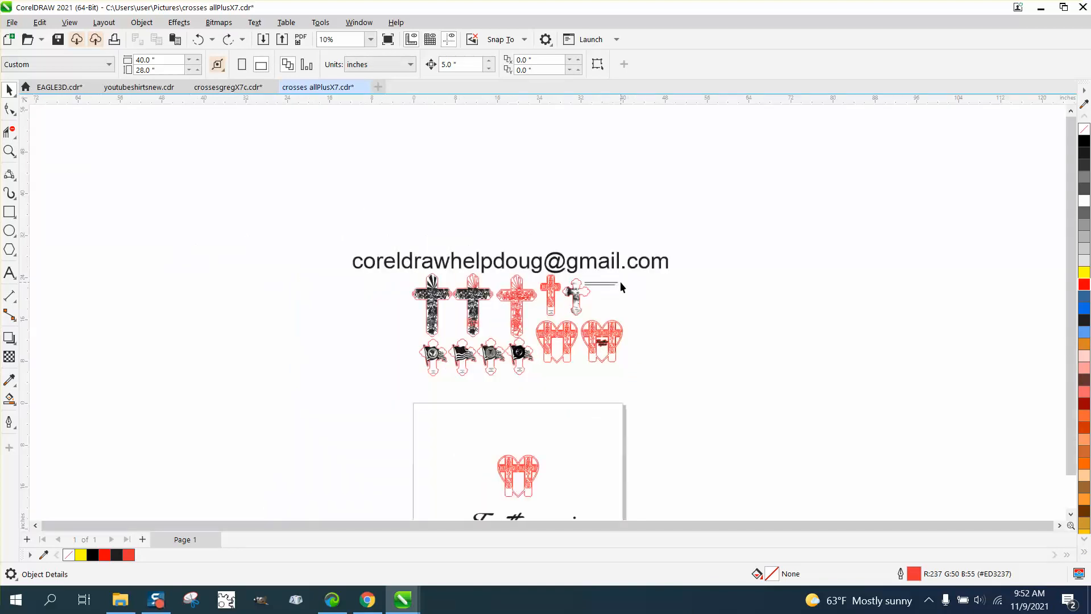
Examine the heart-shaped double cross on the page and the finished version with outlined "Together again" lettering between its crosses
click(9, 151)
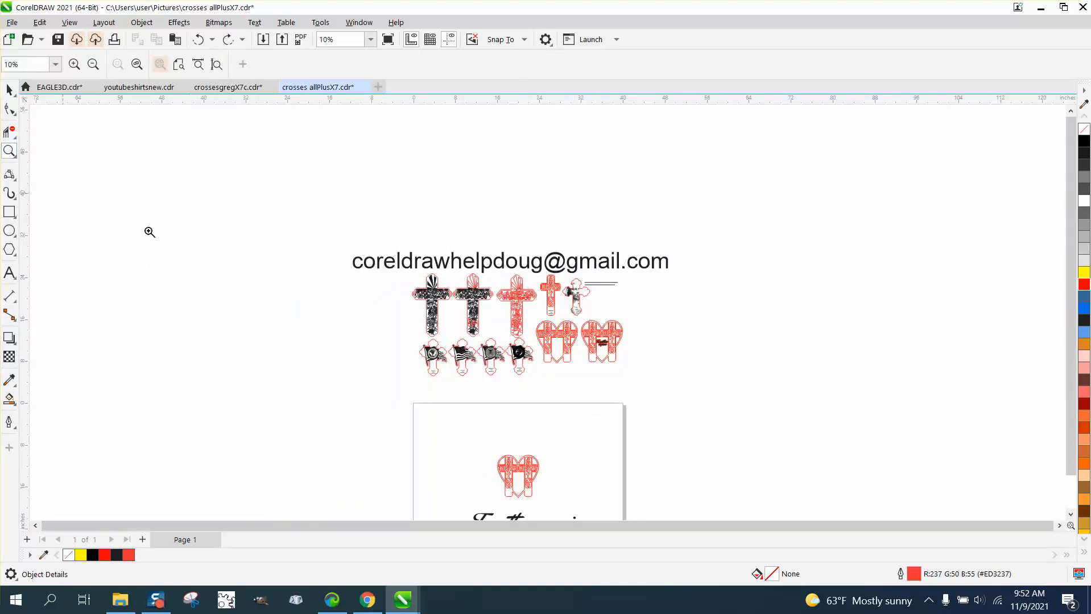
drag(448, 416, 613, 524)
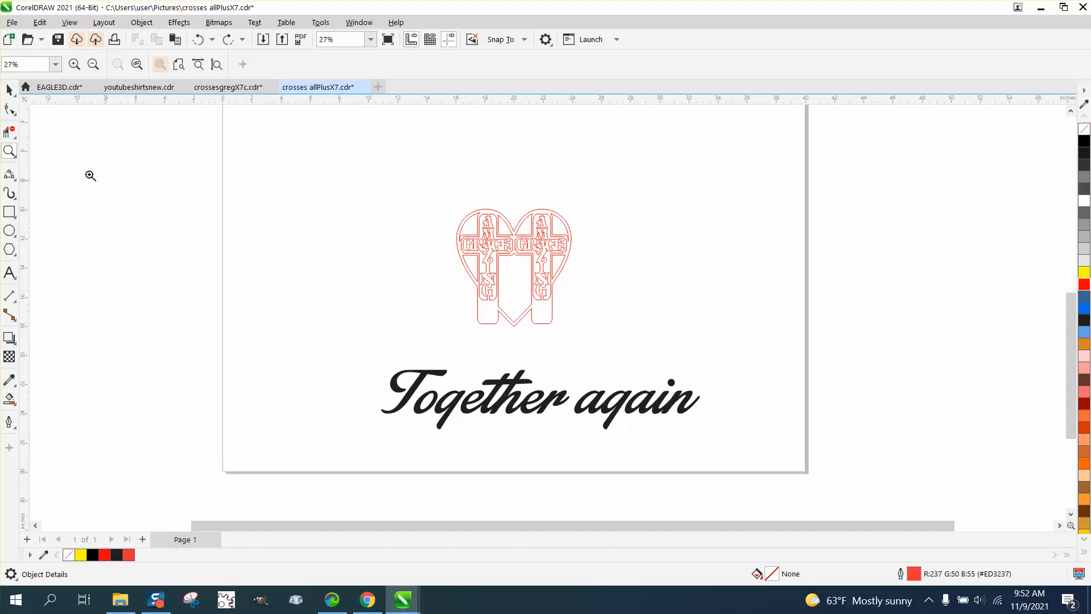
click(9, 90)
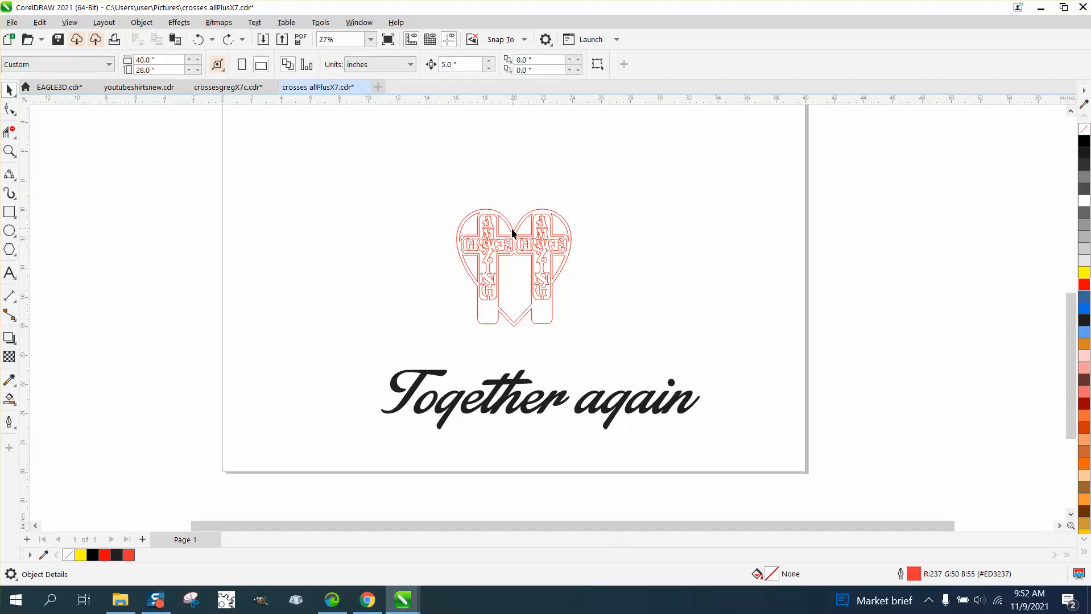
click(513, 233)
scroll(551, 345, down, 5)
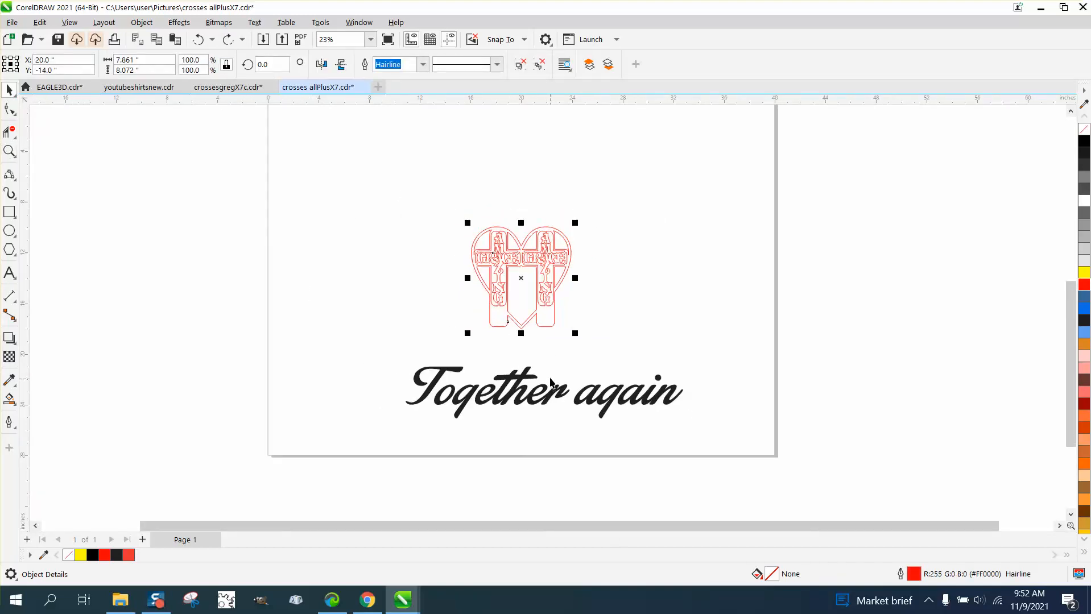
click(9, 152)
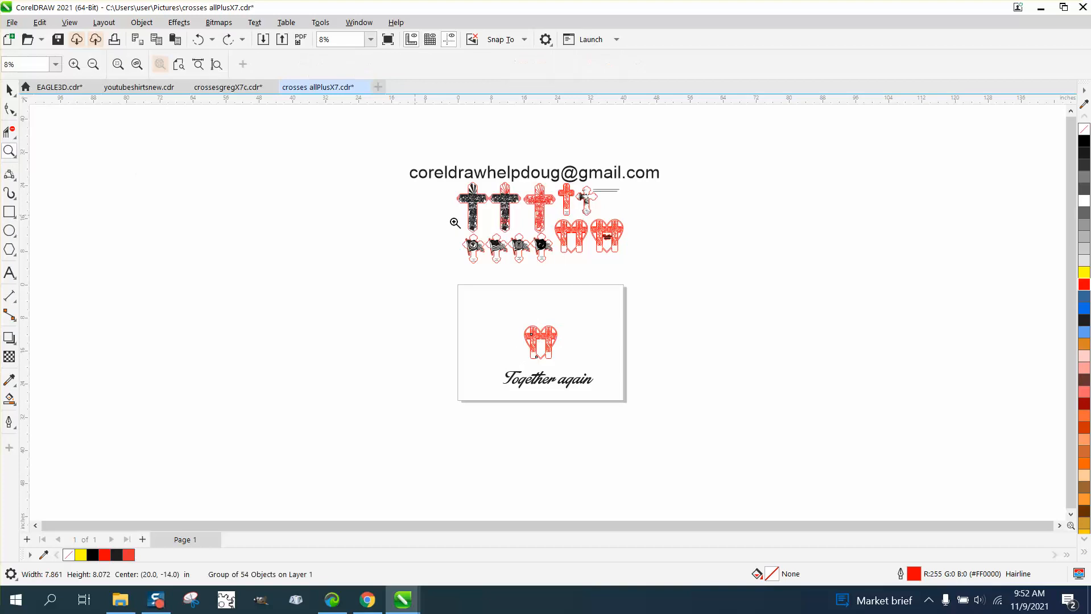
drag(576, 223, 654, 261)
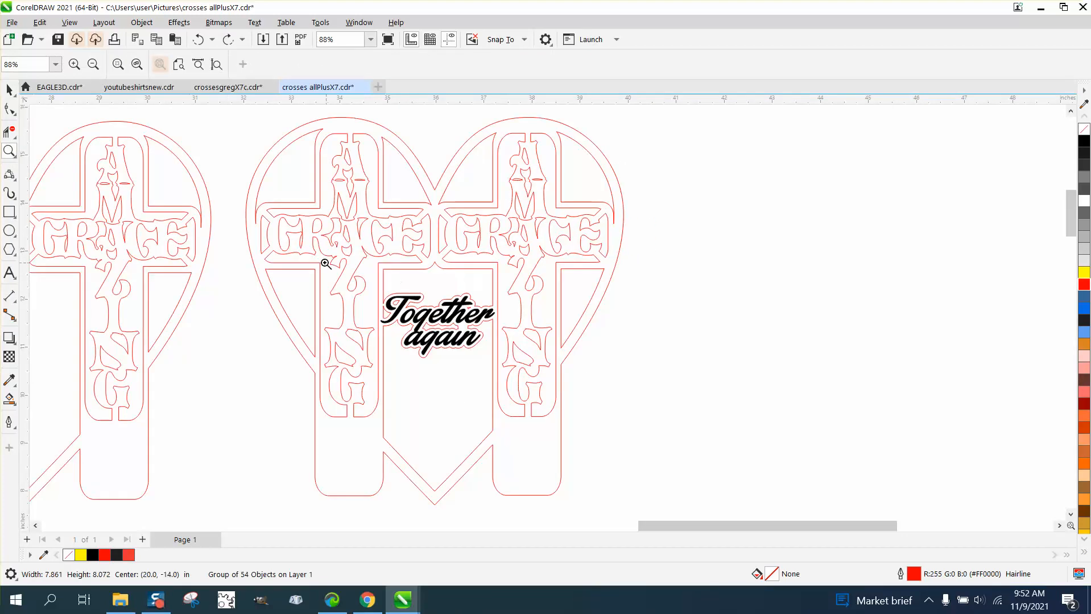
drag(382, 280, 632, 403)
scroll(631, 402, down, 8)
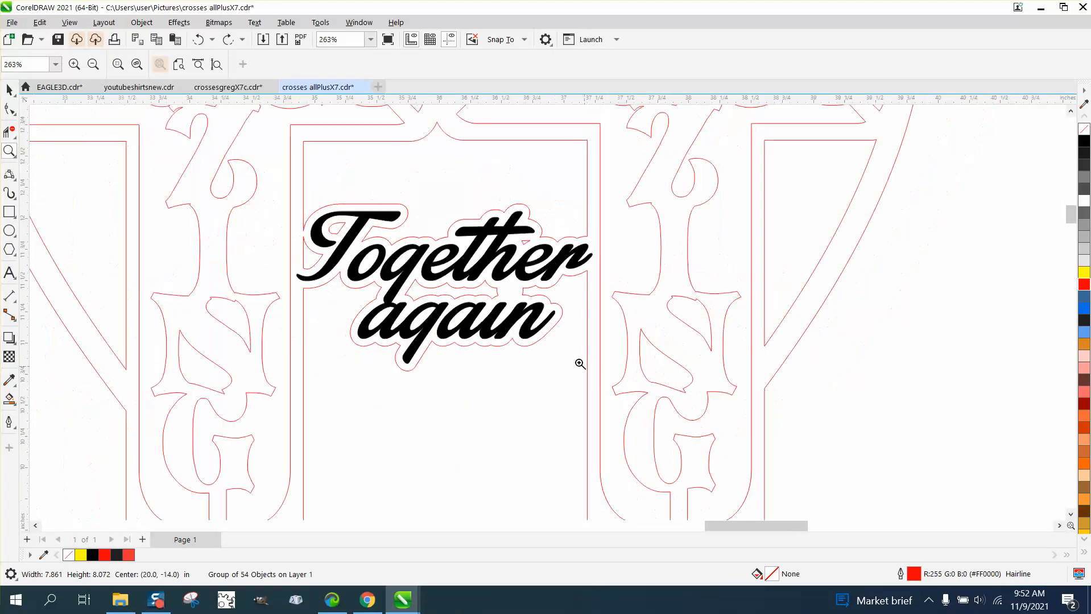
scroll(392, 310, down, 5)
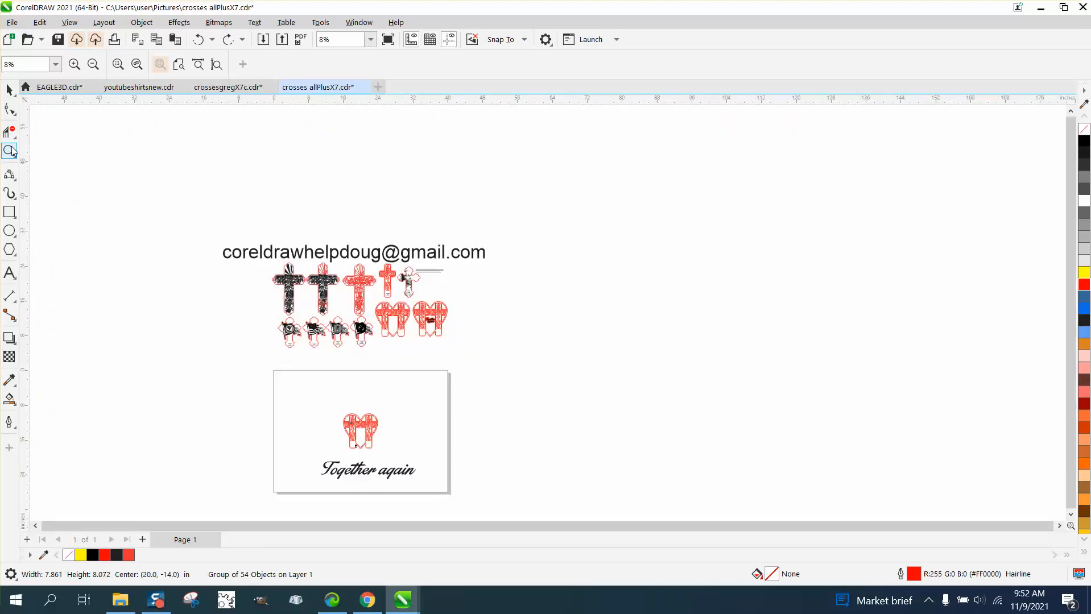
Break the "Together again" text below the heart apart into two separate words and dismiss the text update notice
drag(310, 405, 462, 489)
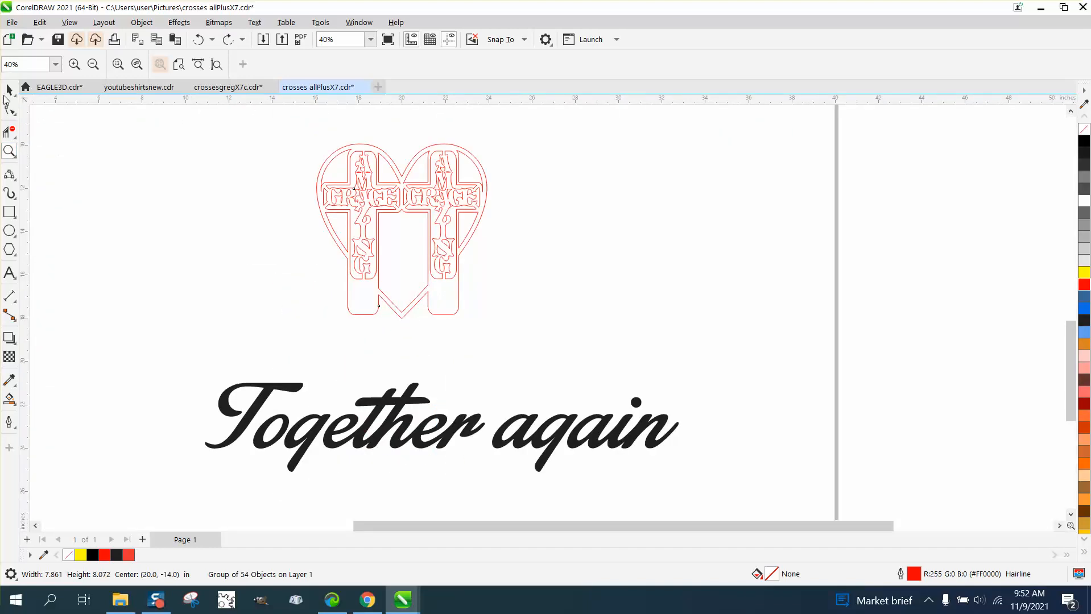
click(9, 90)
click(412, 393)
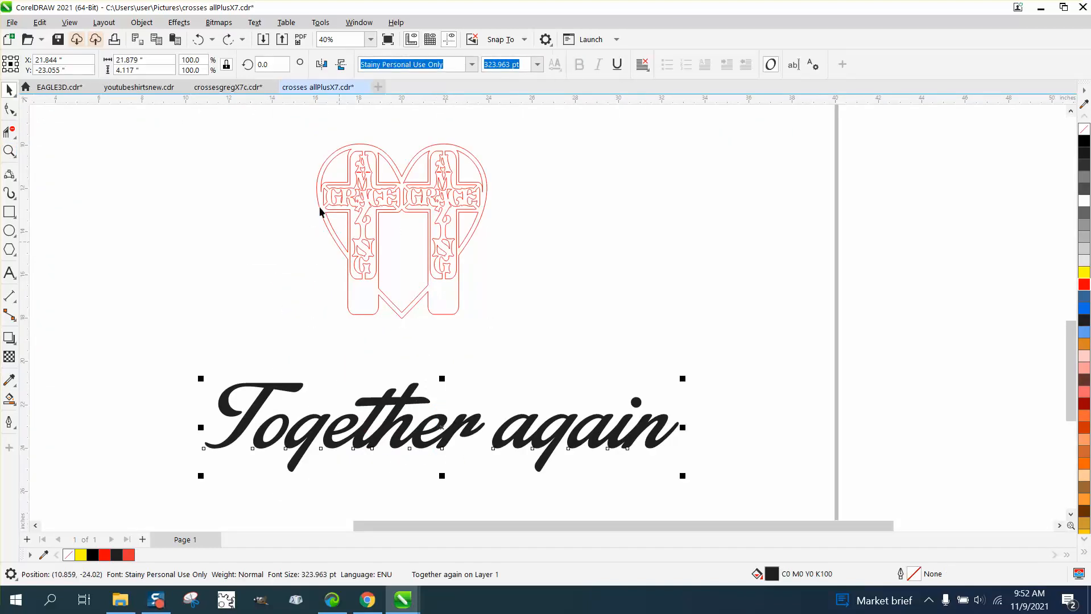
click(142, 23)
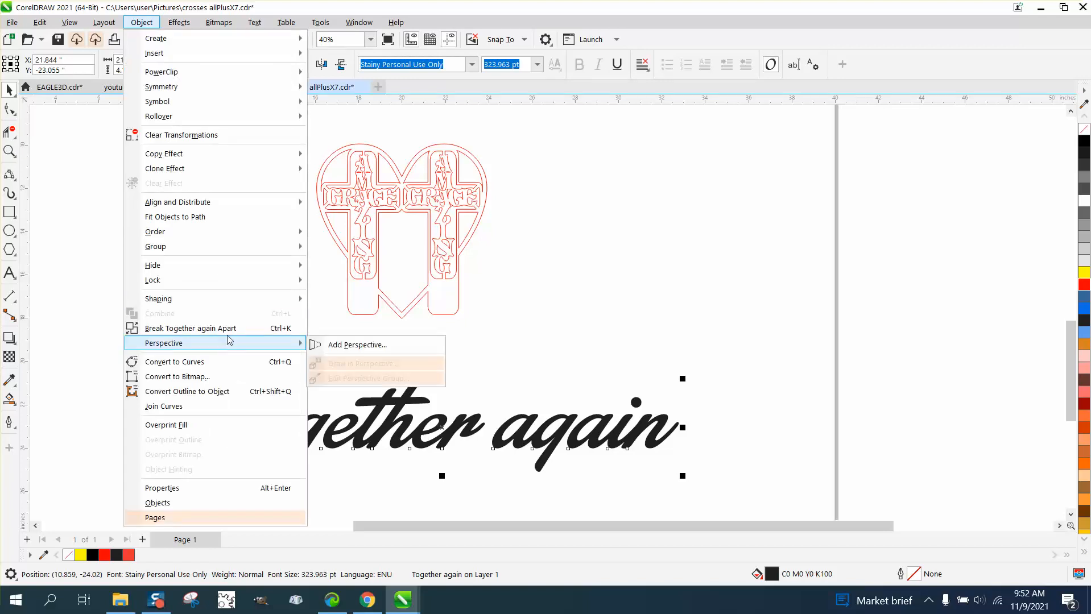
click(228, 328)
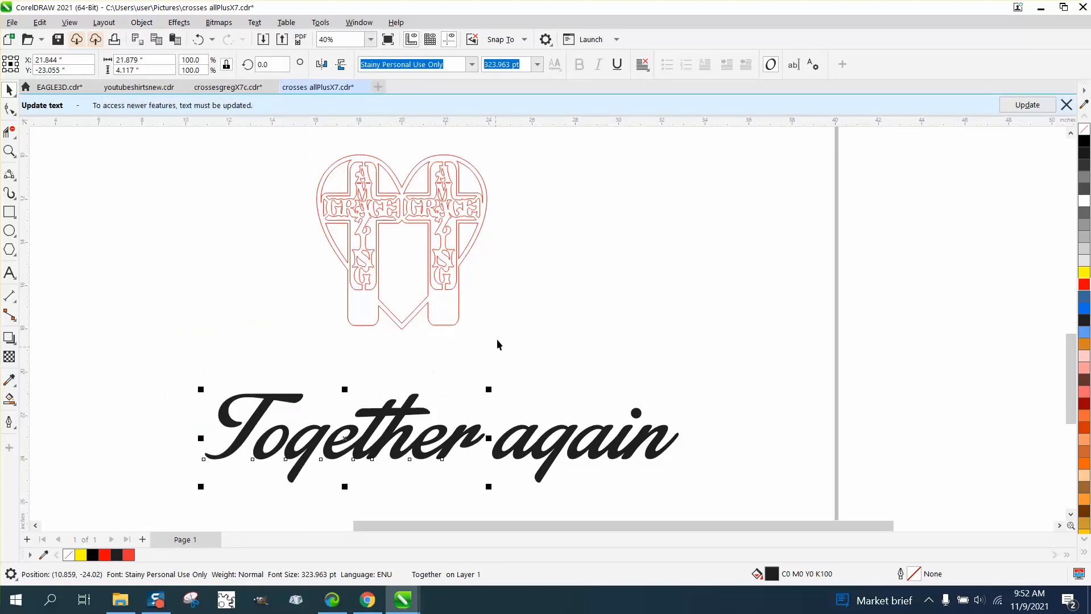
click(1066, 104)
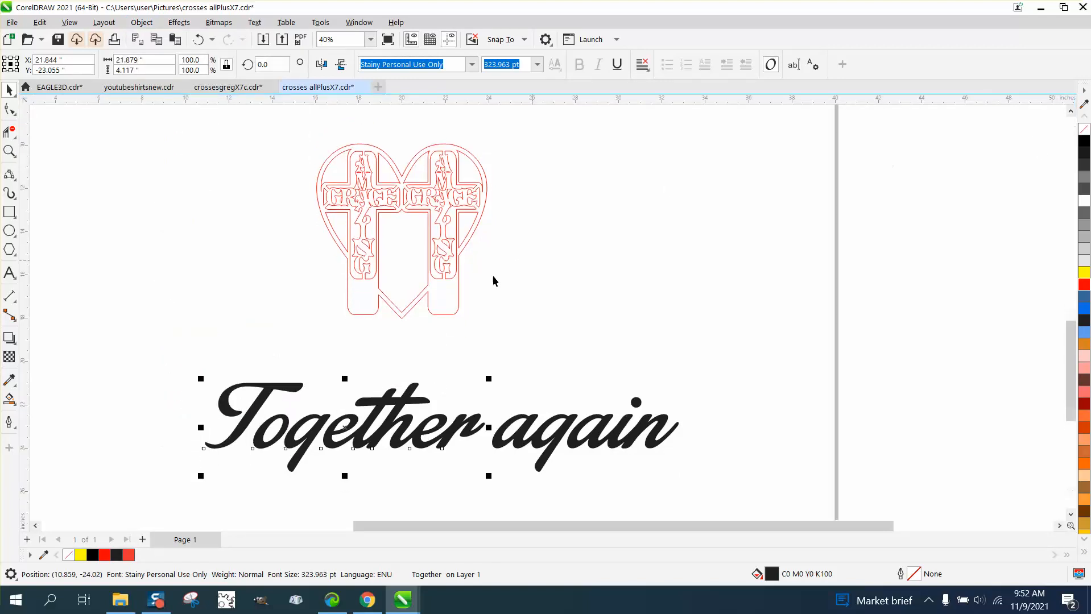
Remove the fill from both words of "Together again" and give them a red outline, checking the overlapping letters
drag(161, 368, 813, 519)
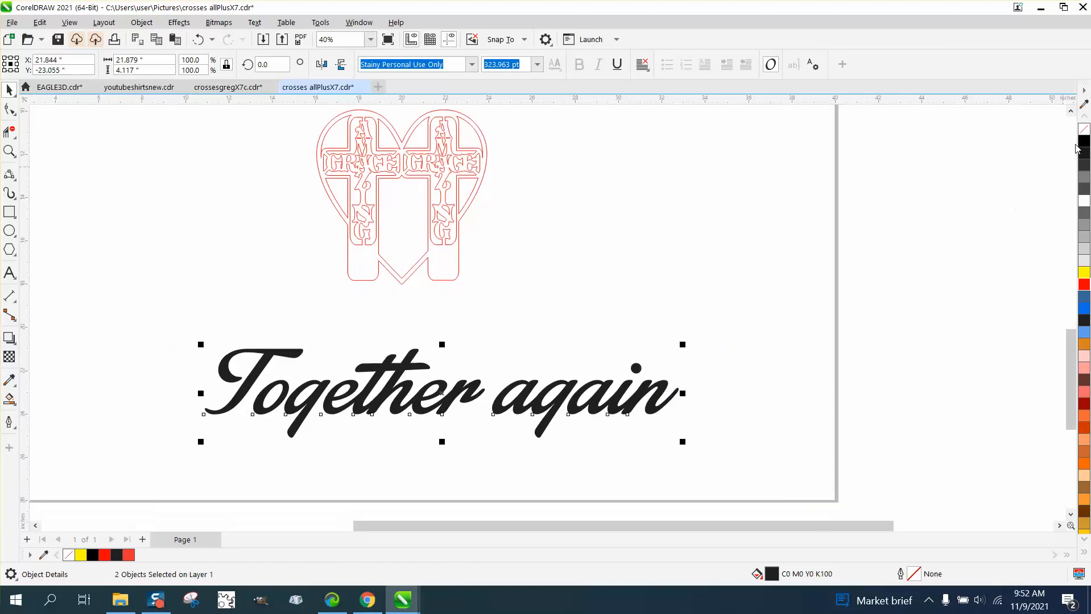
click(1084, 129)
right_click(1084, 284)
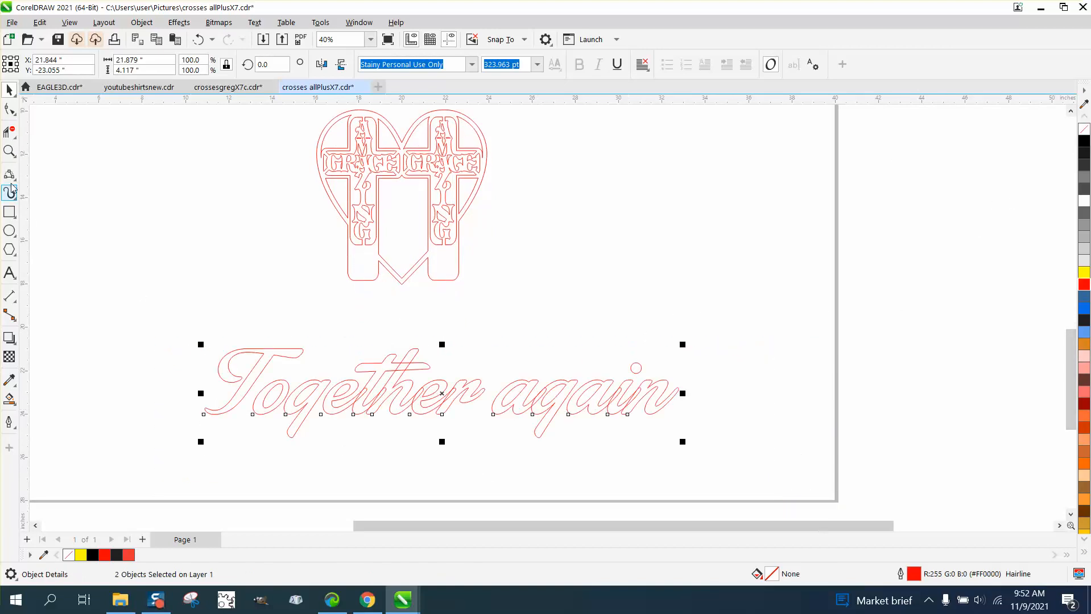
click(9, 151)
drag(248, 332, 462, 441)
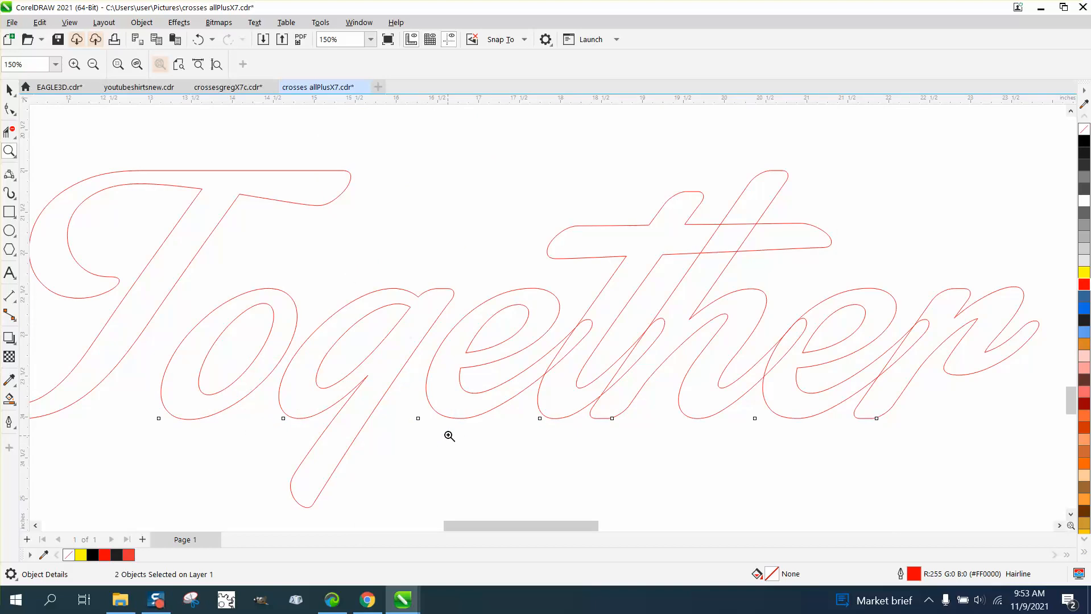
scroll(393, 385, down, 4)
Break the word "Together" apart into individual letters
click(10, 90)
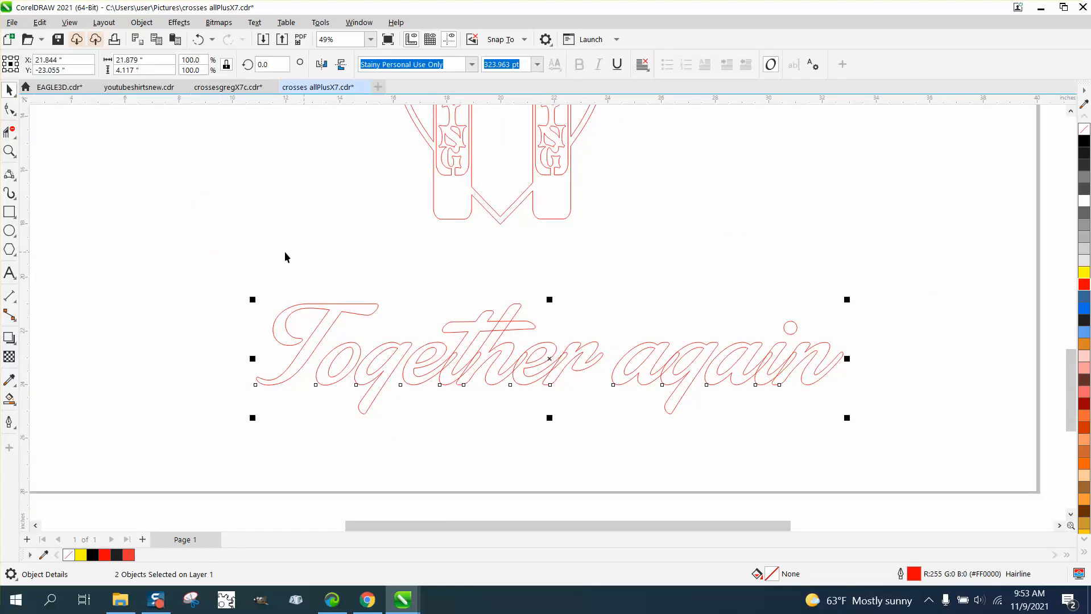
drag(212, 280, 422, 408)
drag(875, 461, 886, 465)
drag(242, 283, 604, 431)
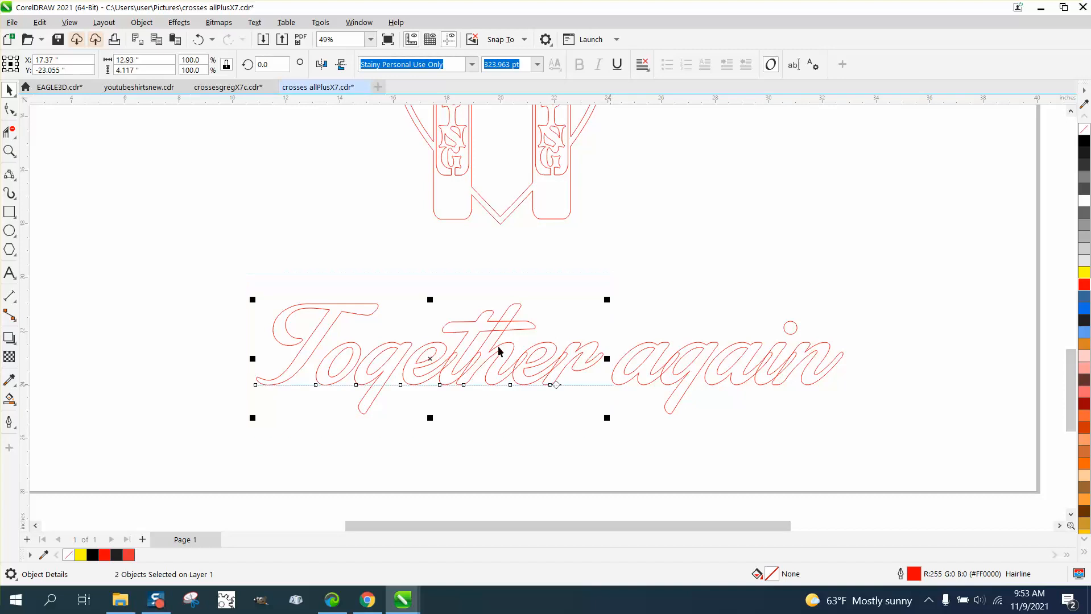
click(142, 22)
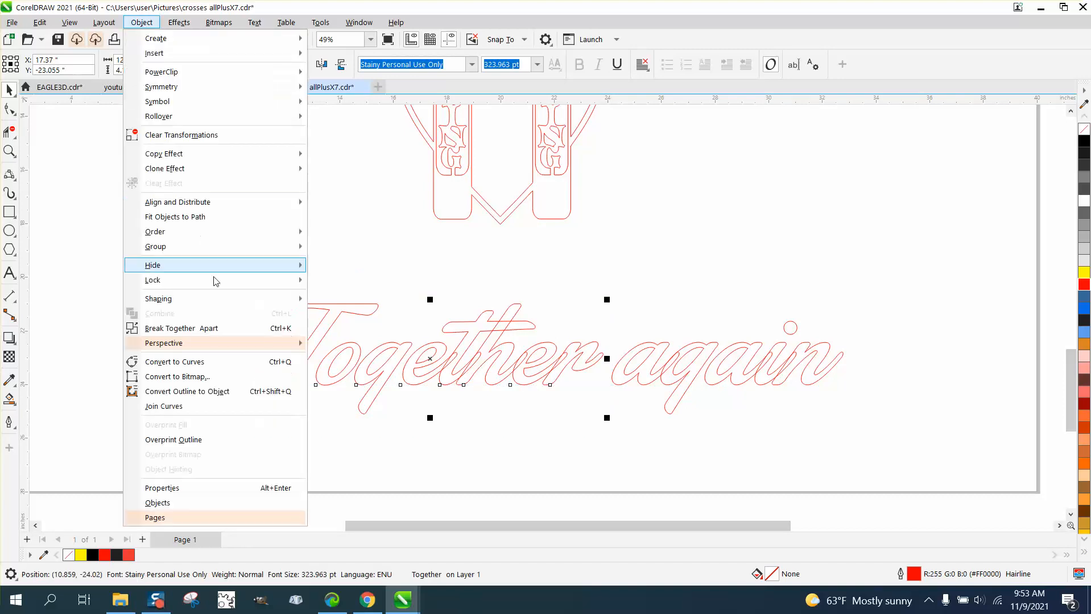
click(209, 329)
Convert all the separate letters of "Together" to curves
drag(212, 274, 609, 424)
click(143, 23)
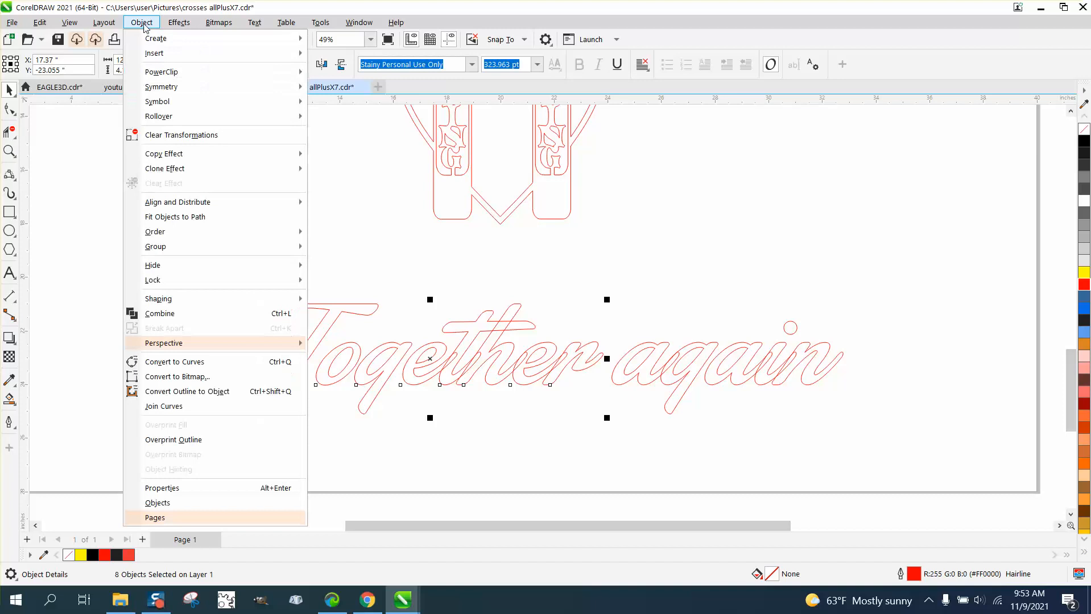
click(170, 362)
Weld the letters of "Together" into one curve, undoing any accidental resize
drag(213, 281, 608, 427)
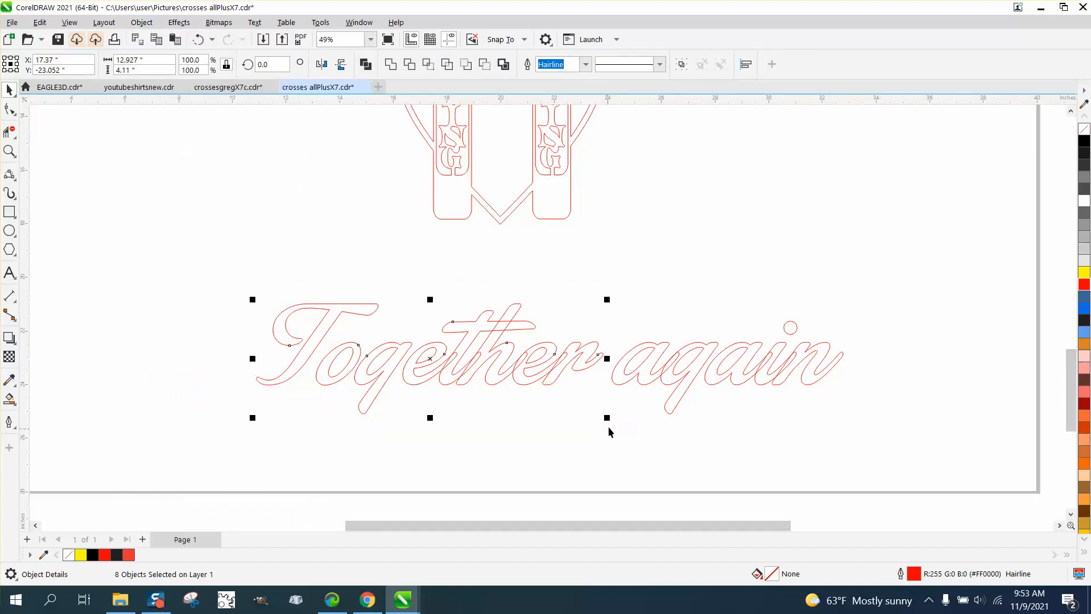
click(390, 65)
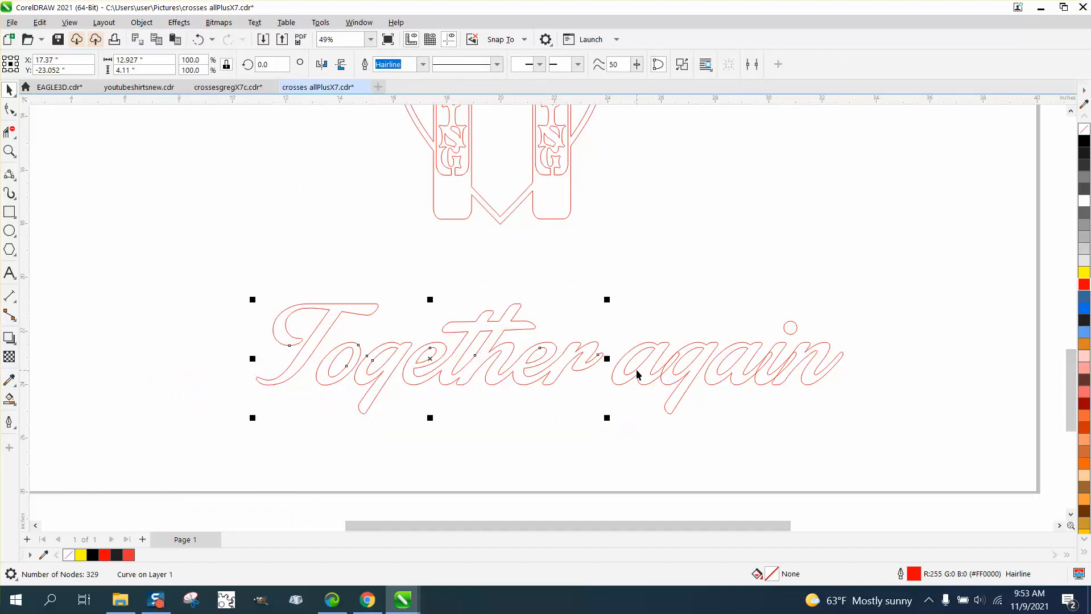
drag(610, 297, 259, 412)
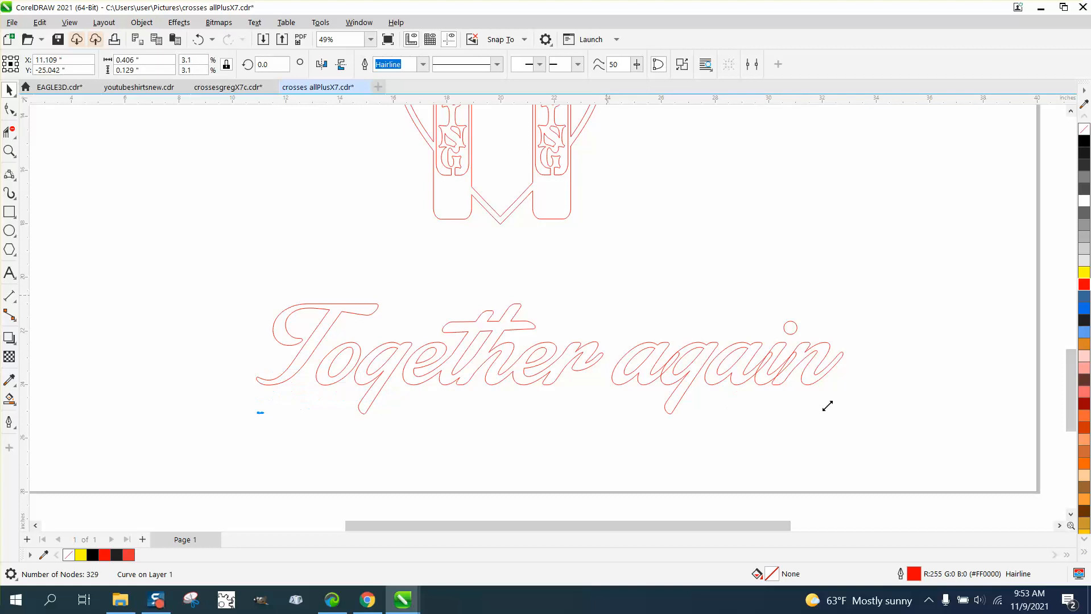
click(198, 39)
Break the word "again" apart into individual letters
drag(598, 268, 883, 434)
click(141, 22)
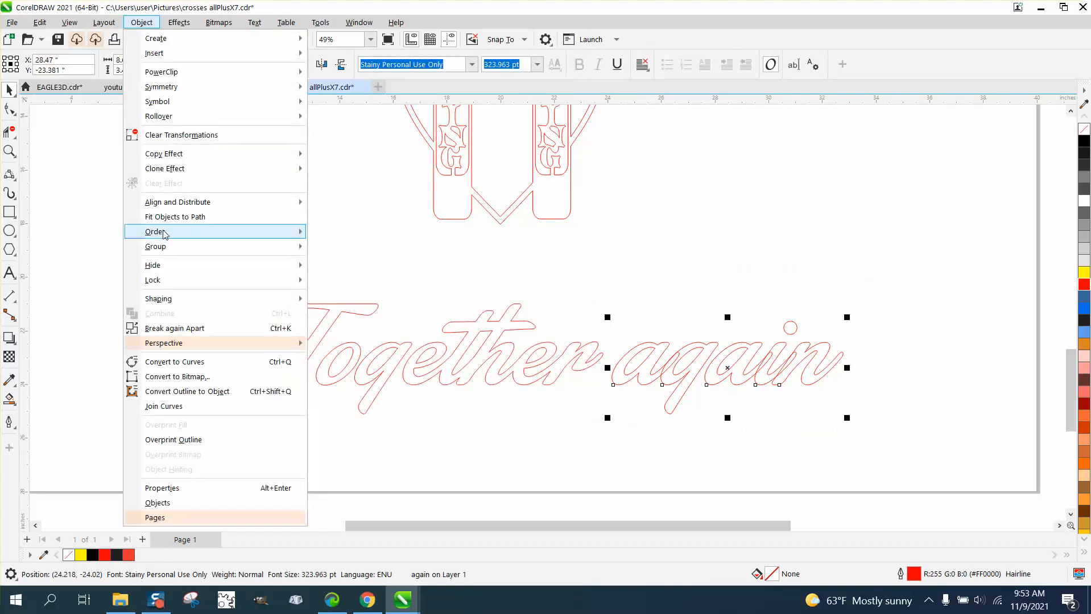
click(176, 329)
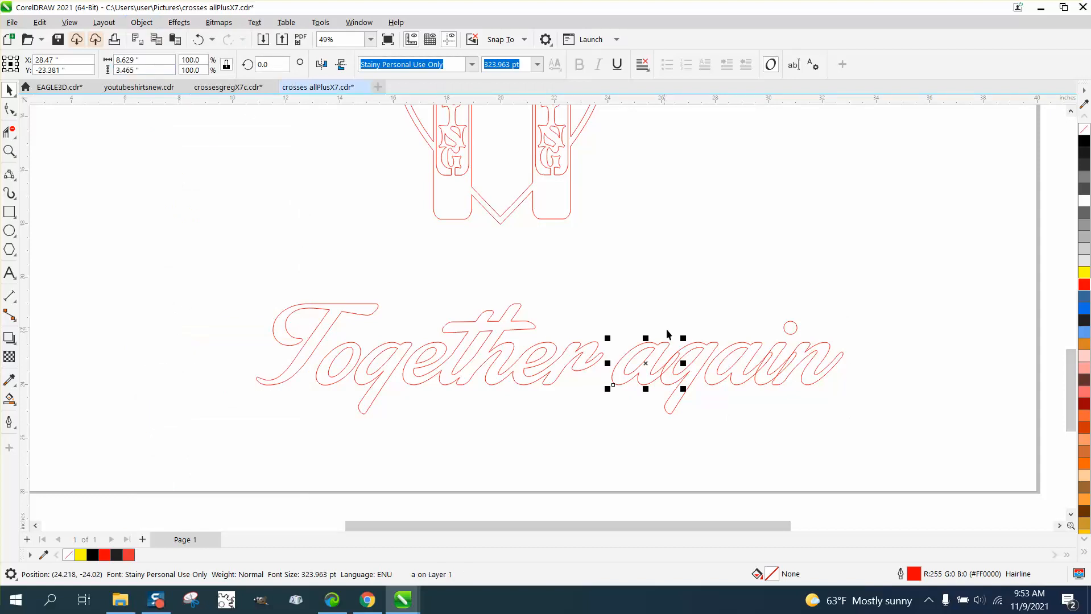
Convert the separate letters of "again" to curves and weld them into one curve
drag(596, 314, 891, 425)
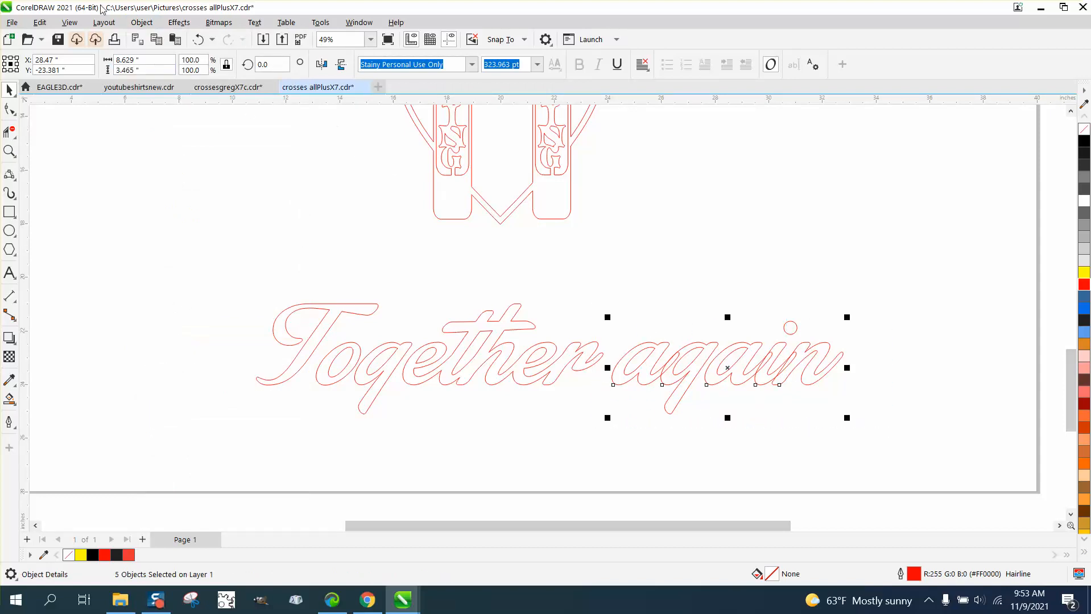
click(149, 25)
click(175, 361)
drag(576, 298, 892, 433)
click(391, 64)
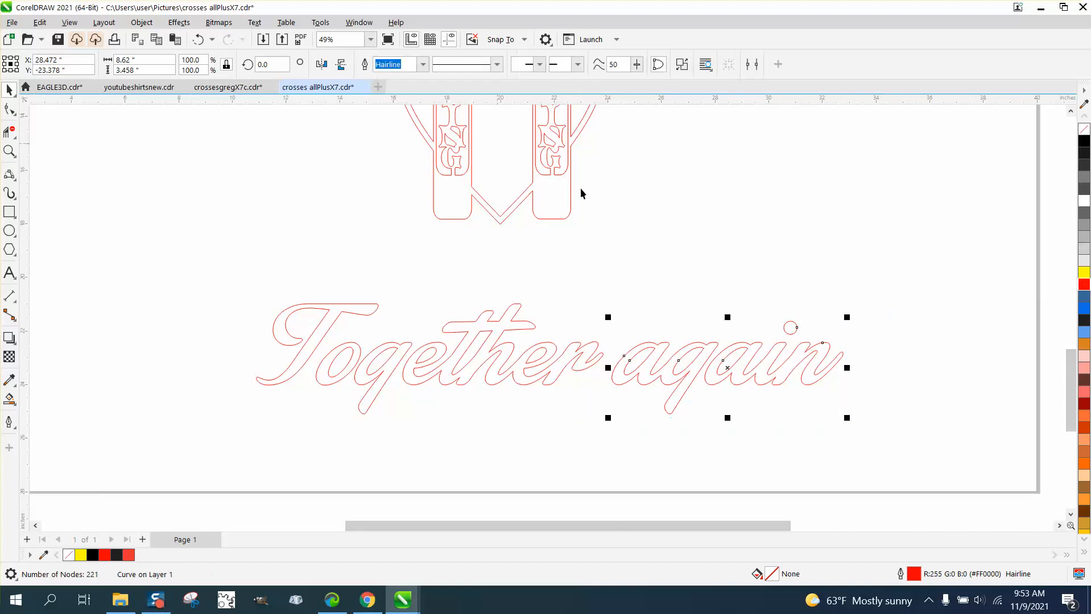
Move the welded "again" beneath "Together" so the tail of the upper g overlaps the first a
scroll(626, 277, down, 1)
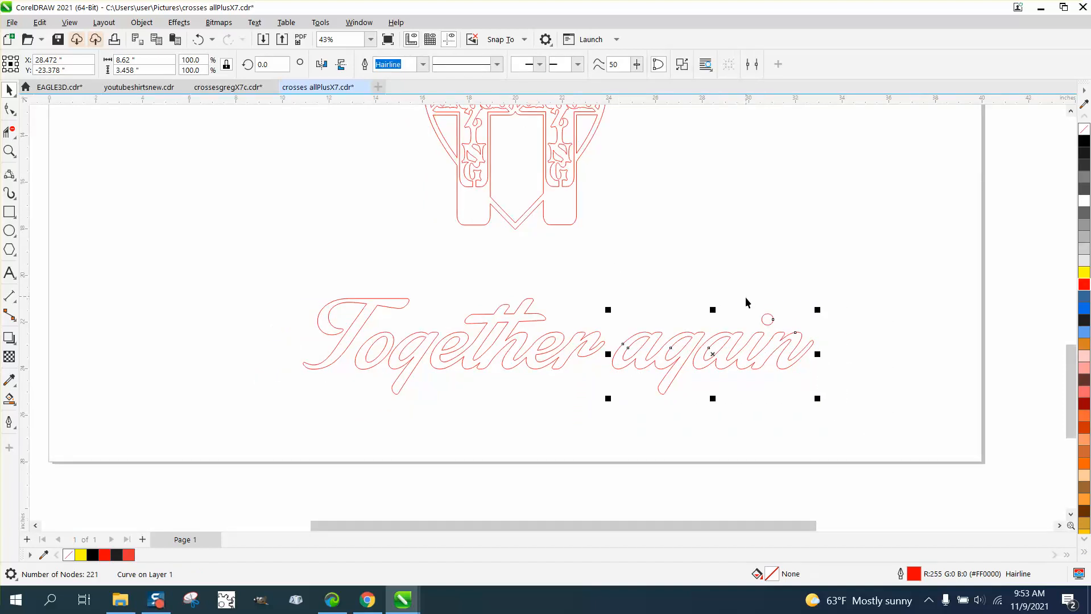
scroll(722, 286, down, 1)
drag(817, 295, 618, 387)
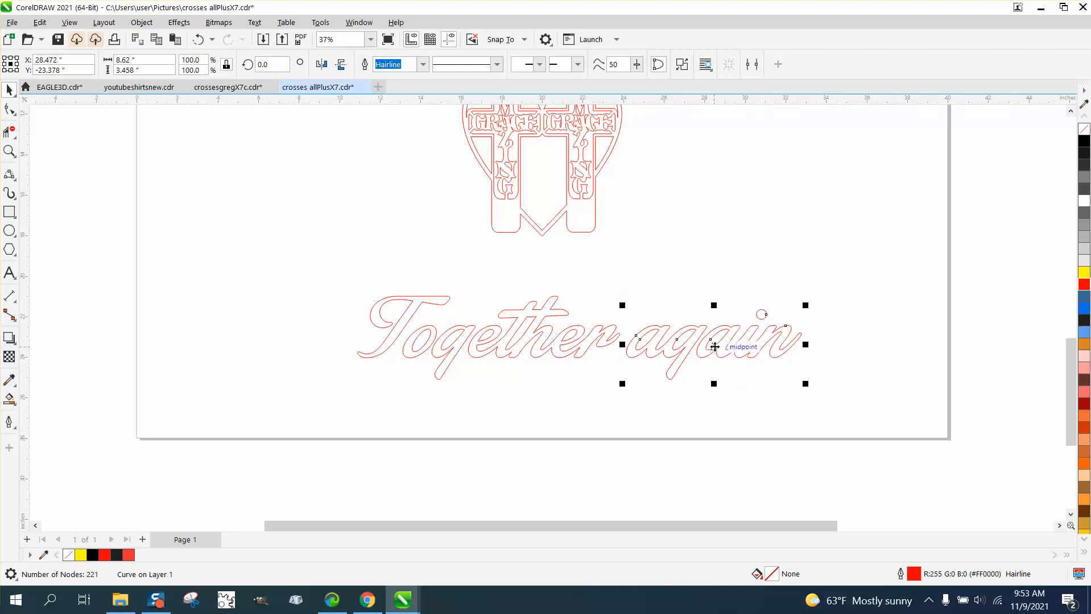
drag(712, 350, 511, 394)
click(9, 151)
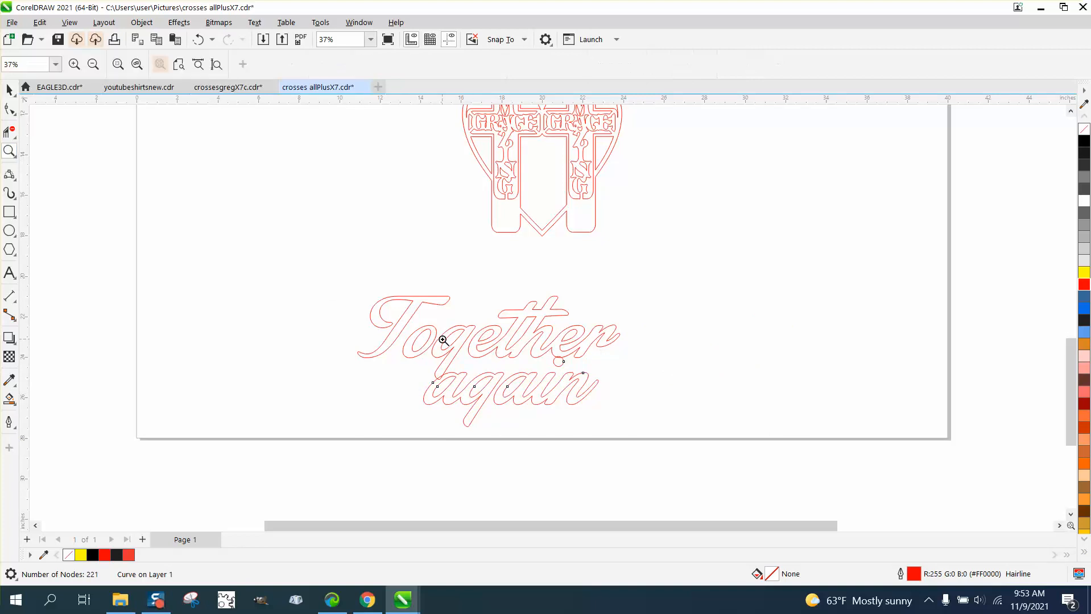
drag(378, 322, 814, 486)
scroll(615, 424, down, 2)
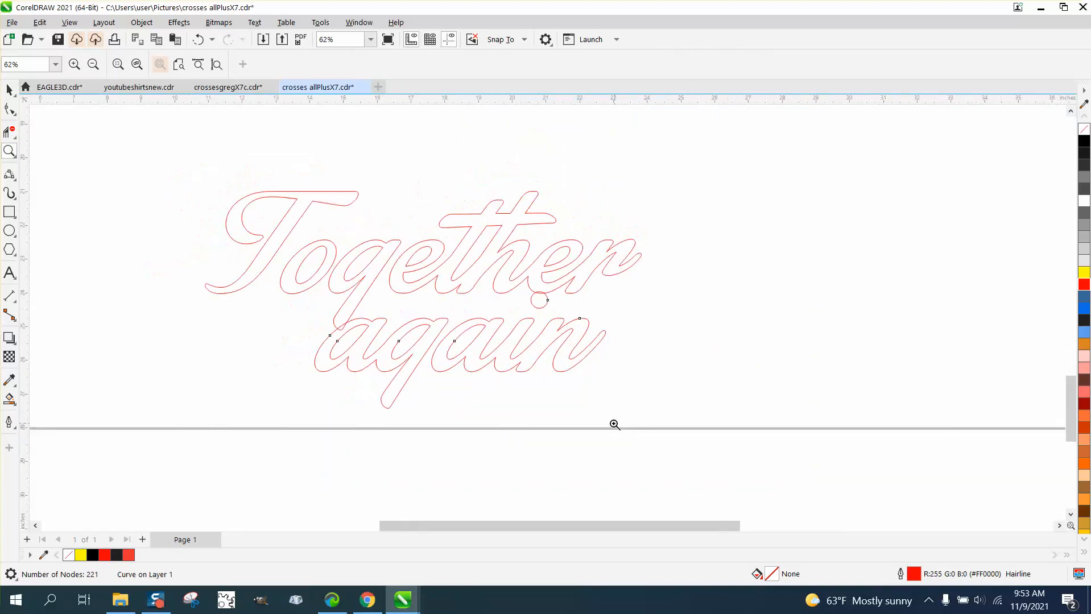
key(space)
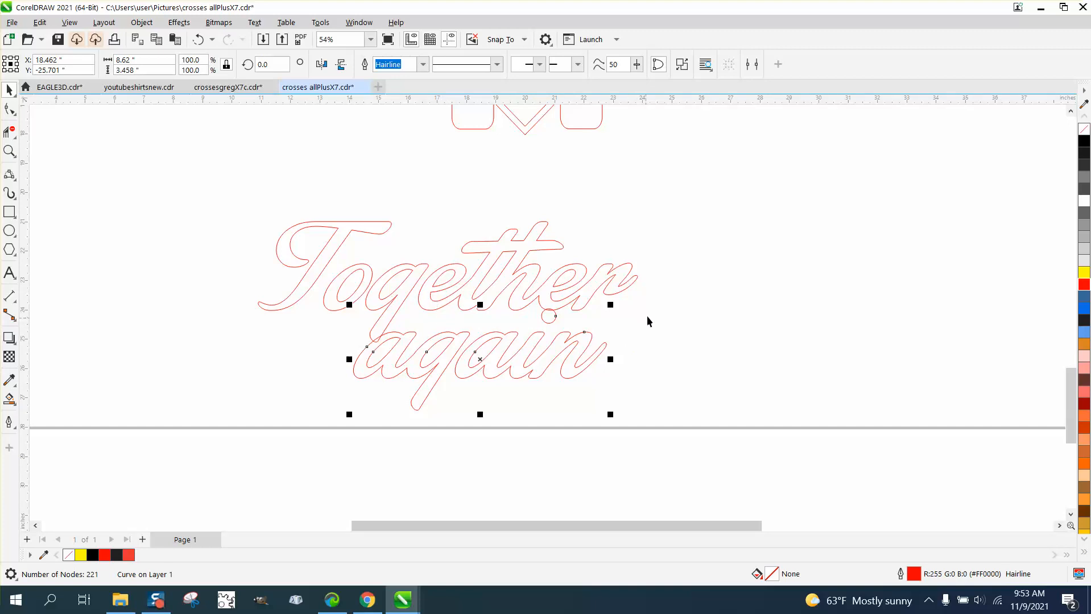
Break the "again" curve apart and move the dot of the i slightly down towards its stem
drag(651, 309, 630, 382)
drag(438, 404, 337, 408)
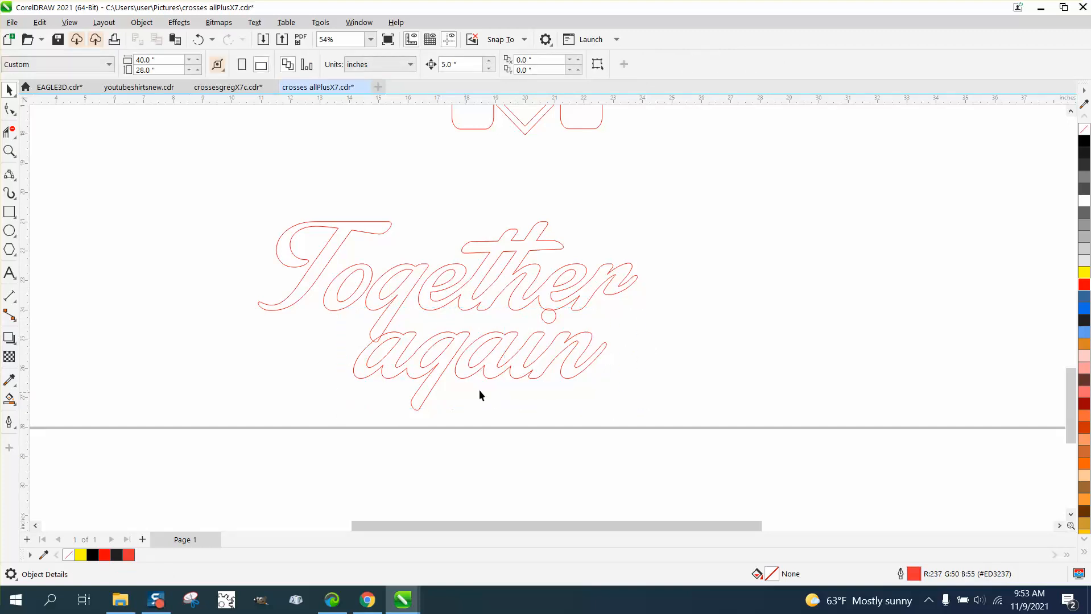
click(550, 321)
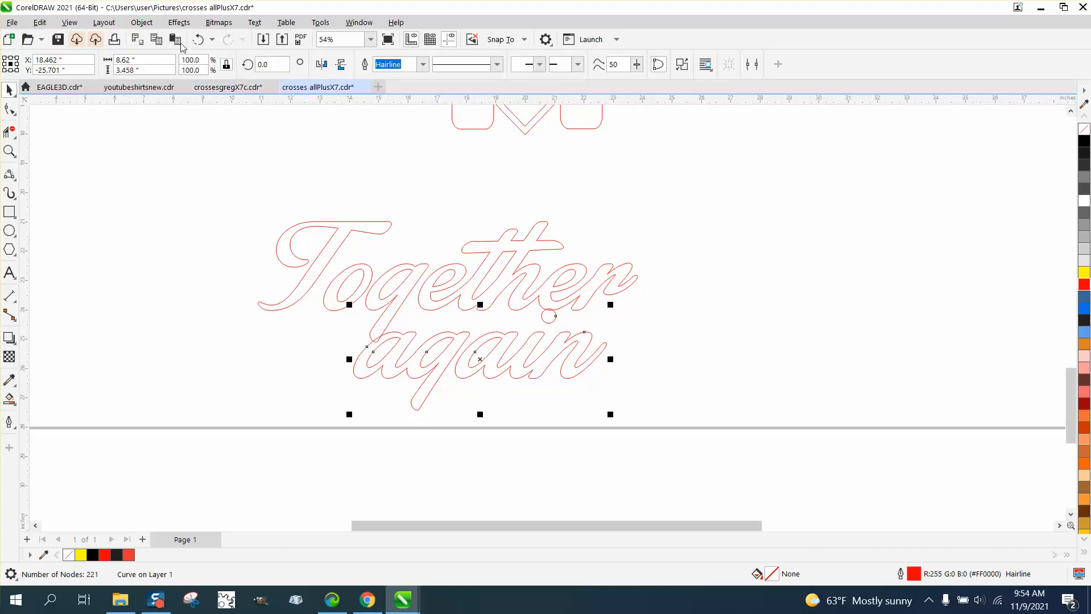
click(142, 22)
click(205, 325)
click(558, 322)
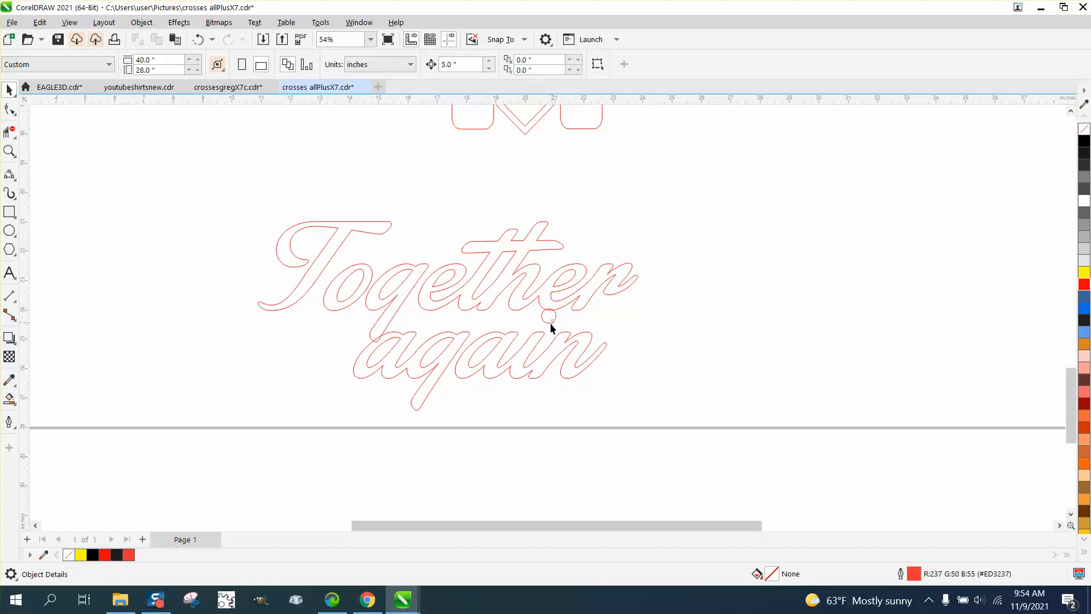
click(550, 322)
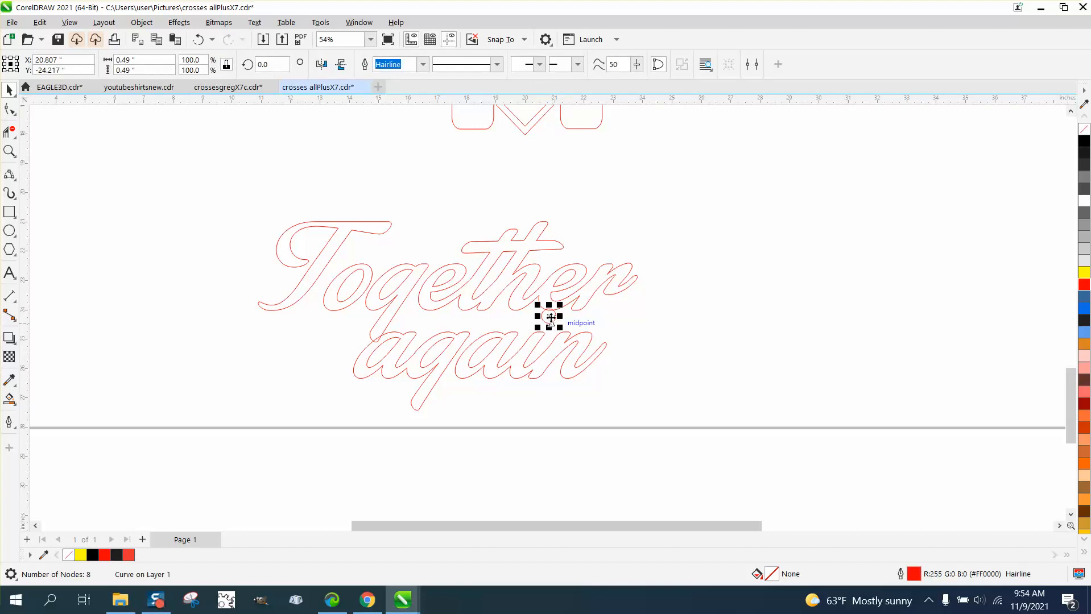
drag(550, 322, 545, 328)
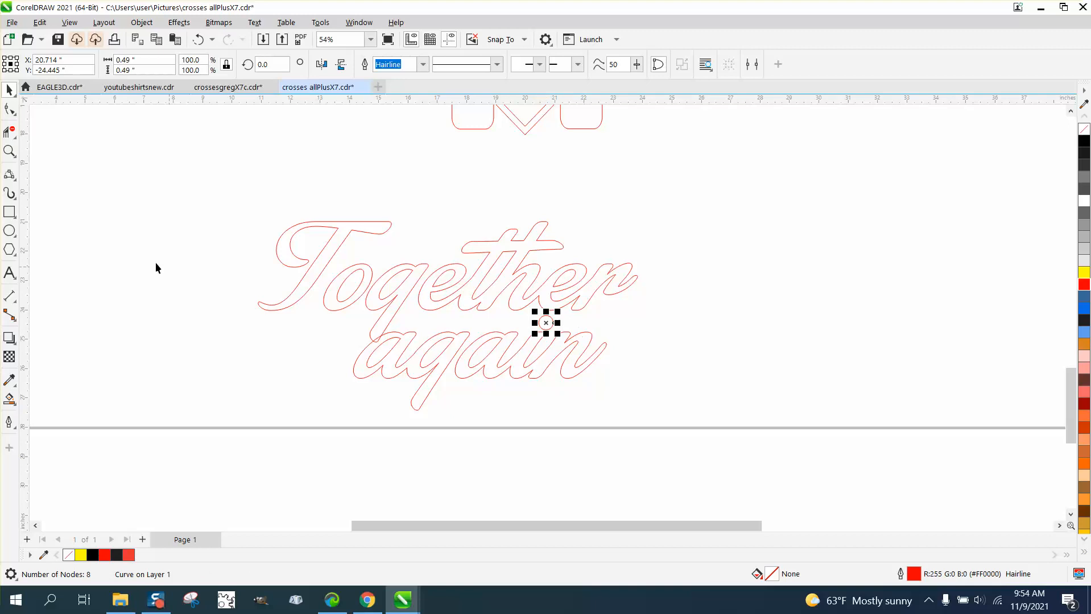
Scale the whole "Together again" lettering down to about 4.85 by 2.41 inches and place it below the crosses
key(z)
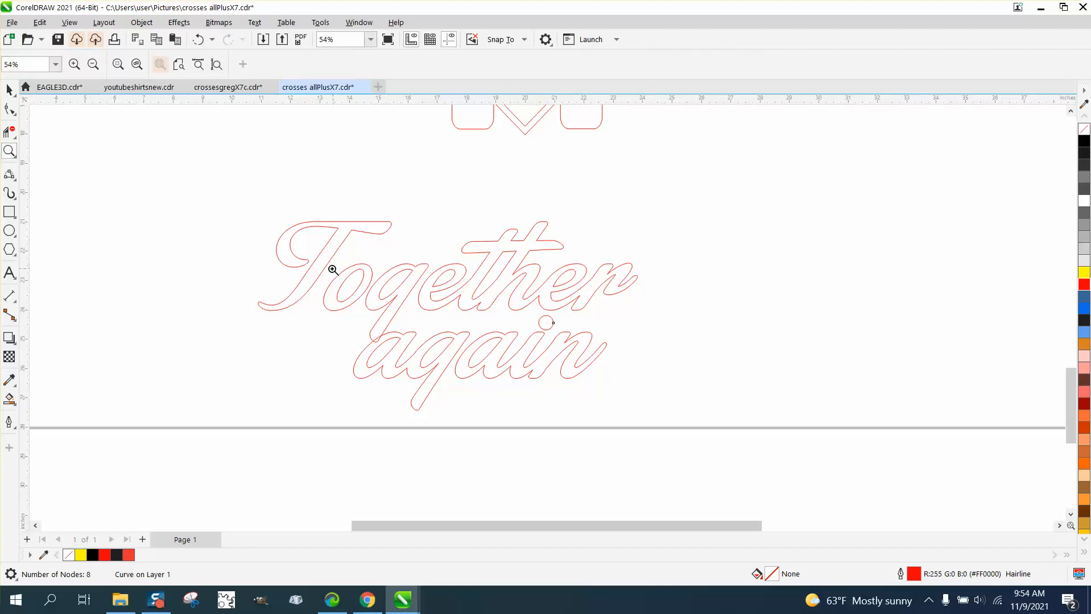
drag(228, 205, 738, 450)
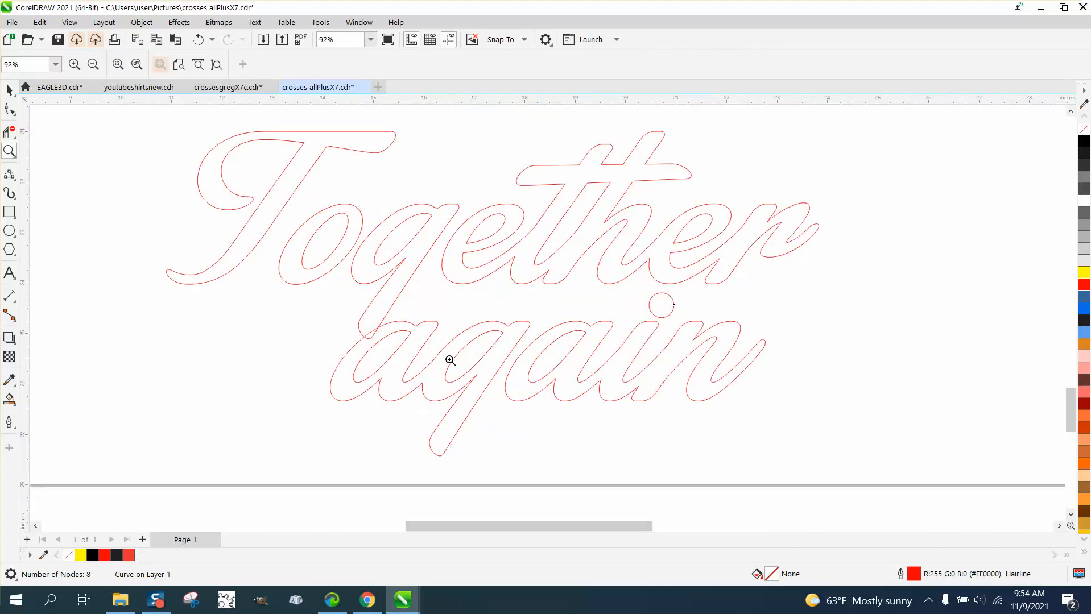
scroll(292, 305, down, 1)
scroll(292, 306, down, 1)
click(9, 90)
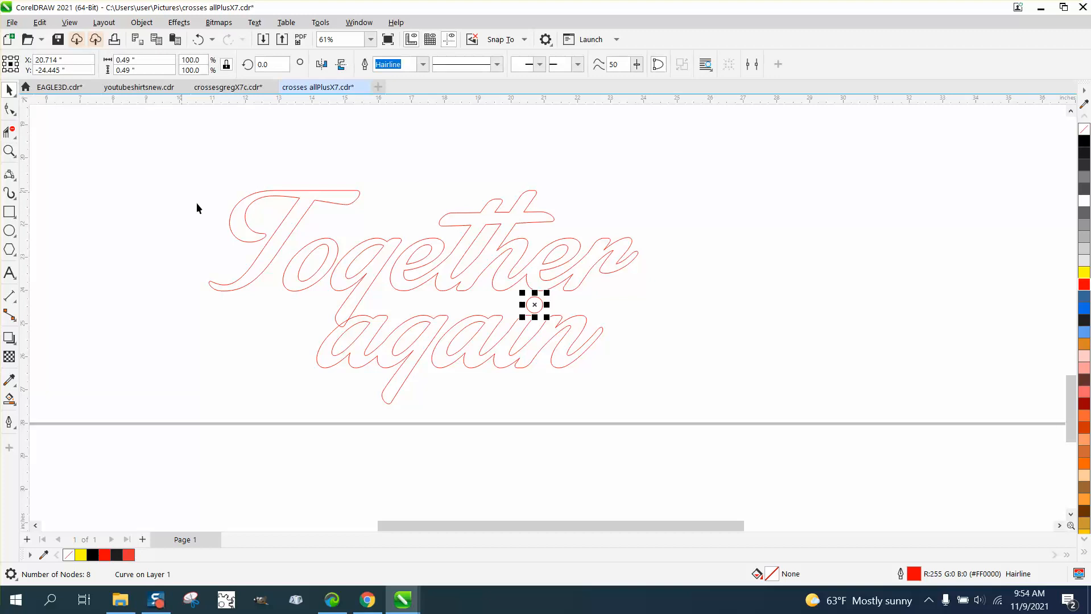
scroll(202, 215, down, 1)
scroll(115, 261, down, 1)
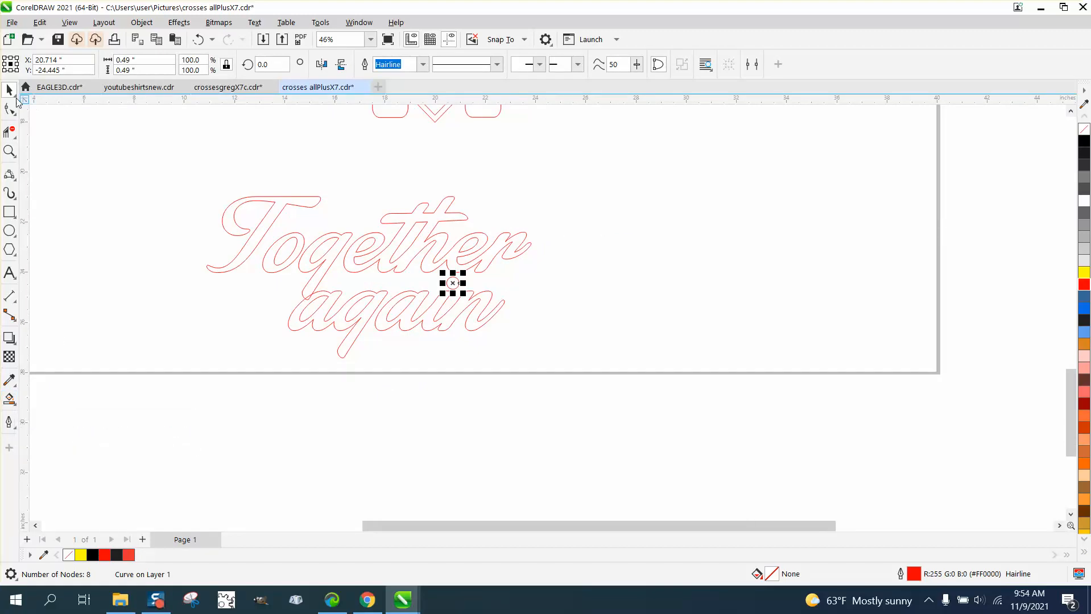
drag(166, 157, 595, 402)
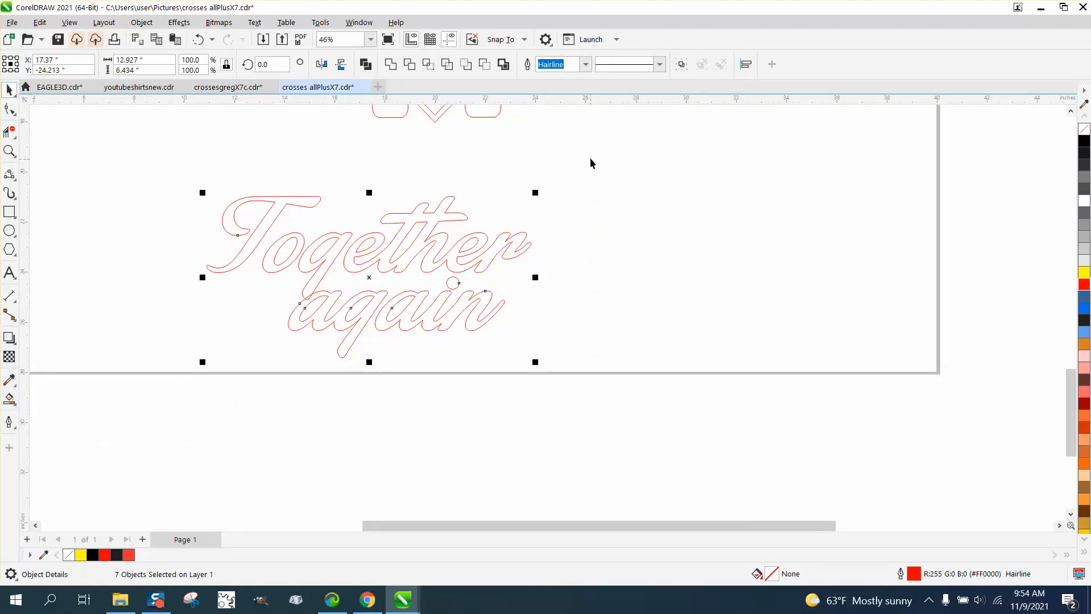
click(195, 131)
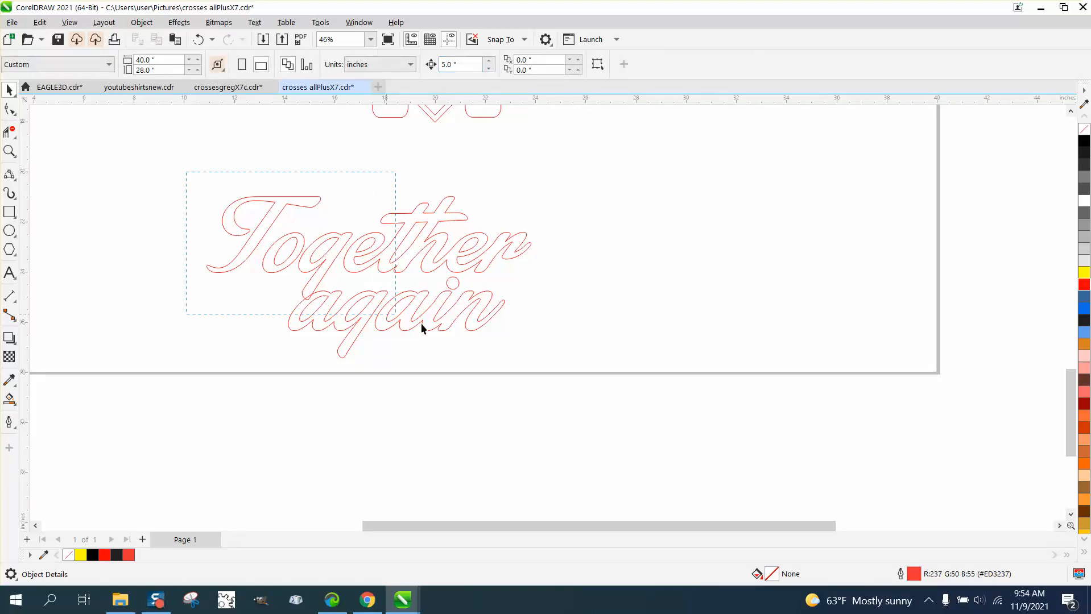
drag(422, 328, 613, 381)
drag(537, 195, 354, 294)
drag(273, 319, 427, 224)
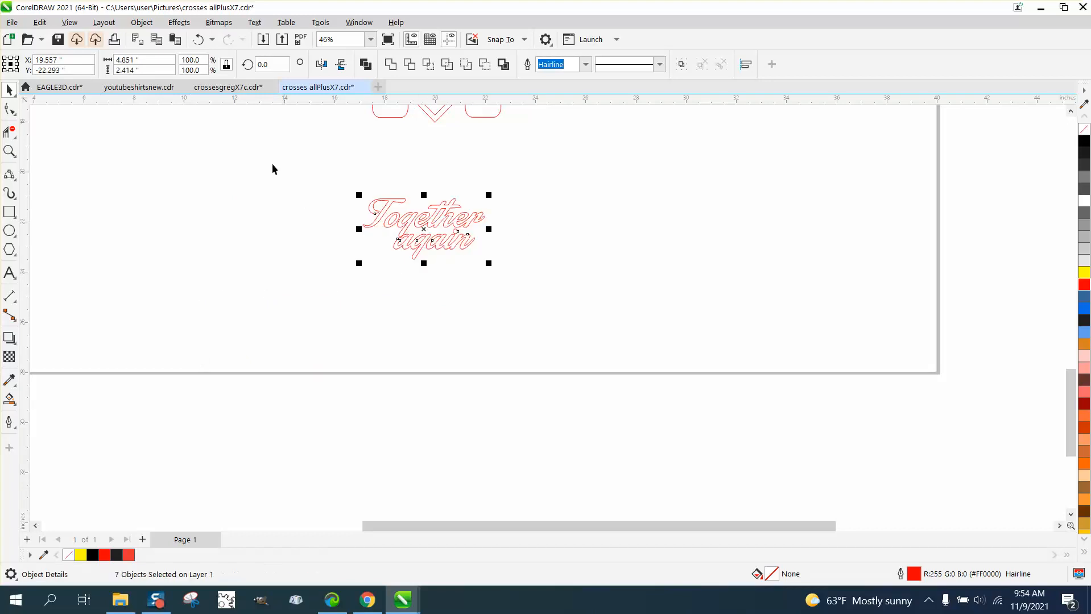
click(272, 168)
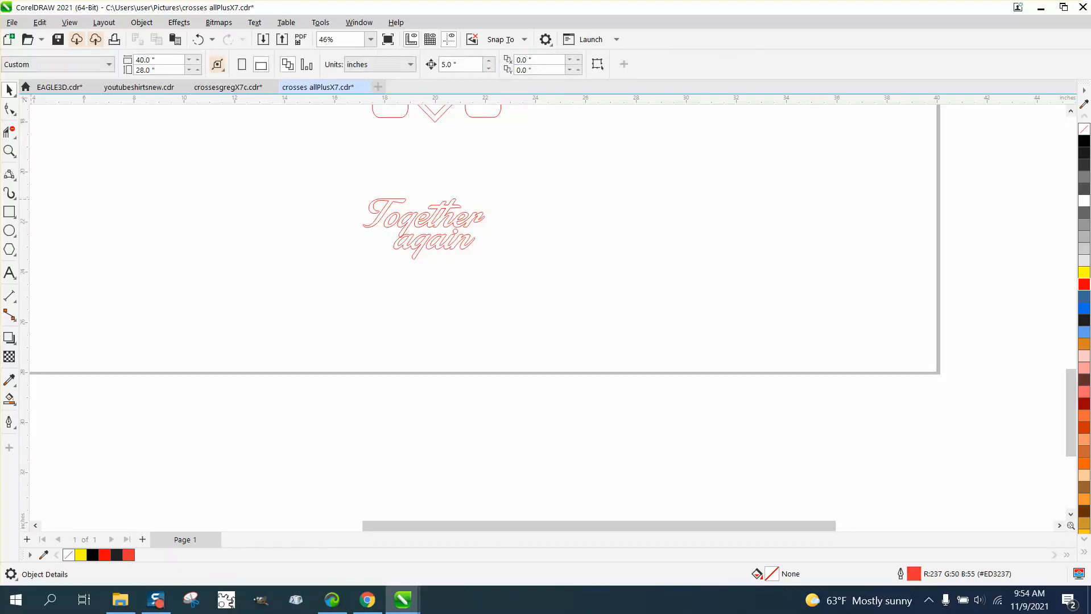
Smart-fill the T and o of "Together" in black and move the filled copies beside the red lettering
click(9, 151)
click(74, 64)
scroll(407, 254, down, 3)
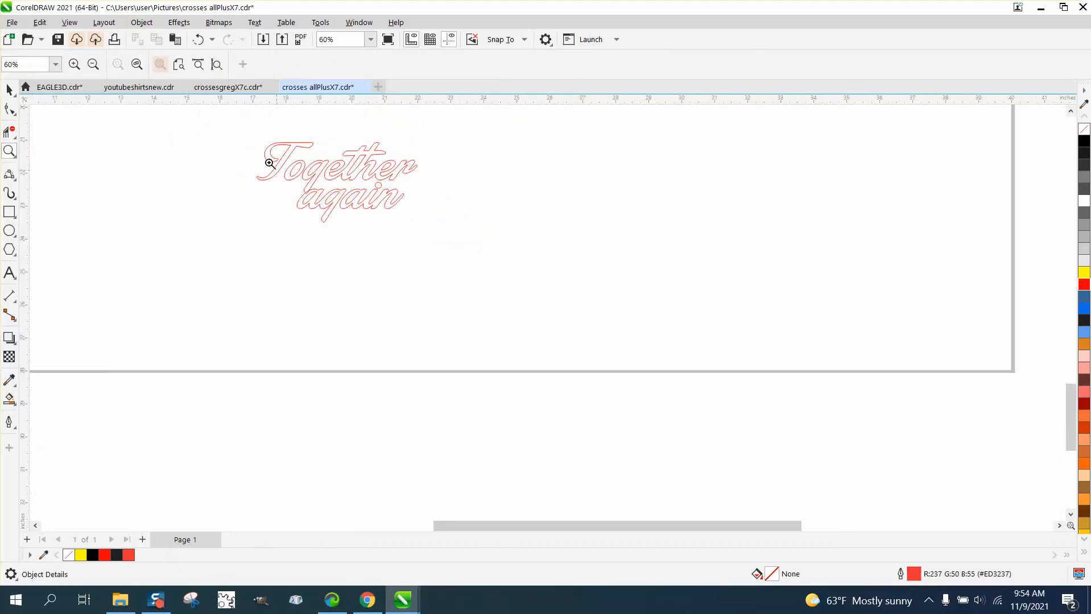
drag(258, 136, 511, 266)
click(9, 400)
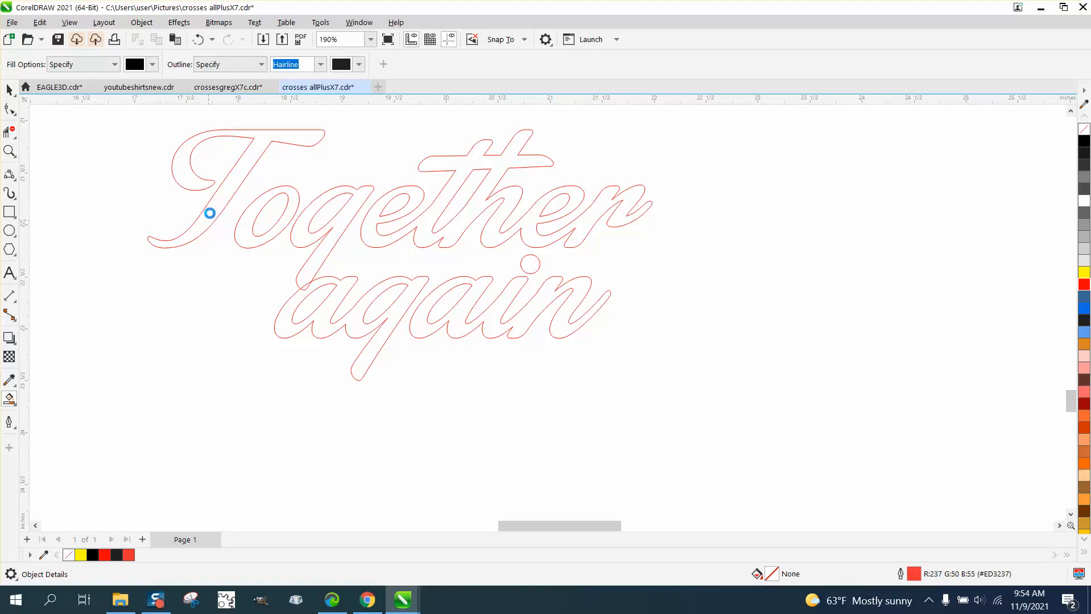
click(210, 212)
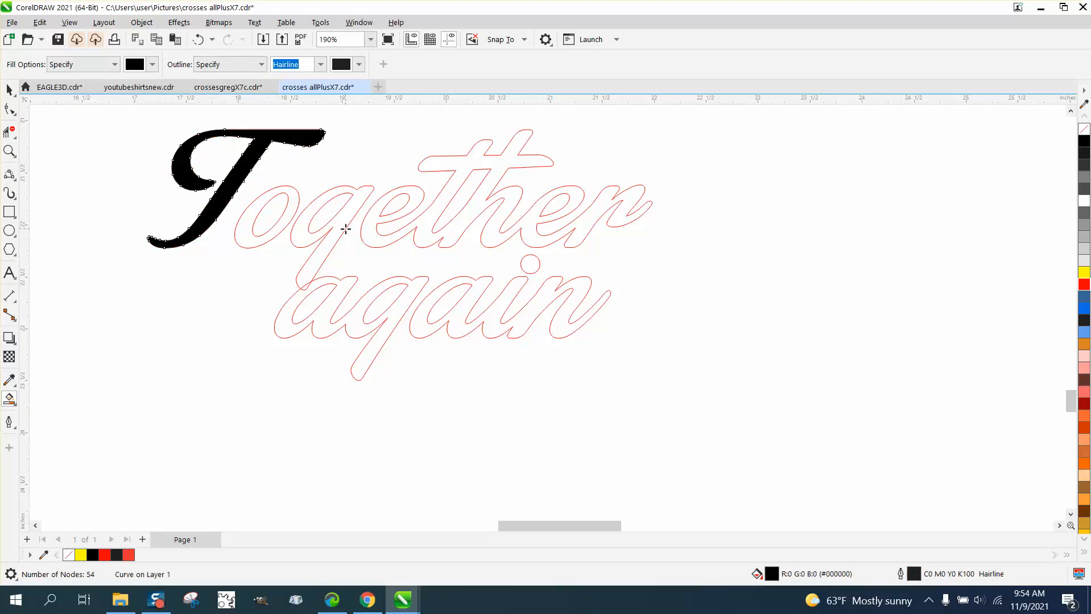
key(Right)
click(292, 205)
key(Right)
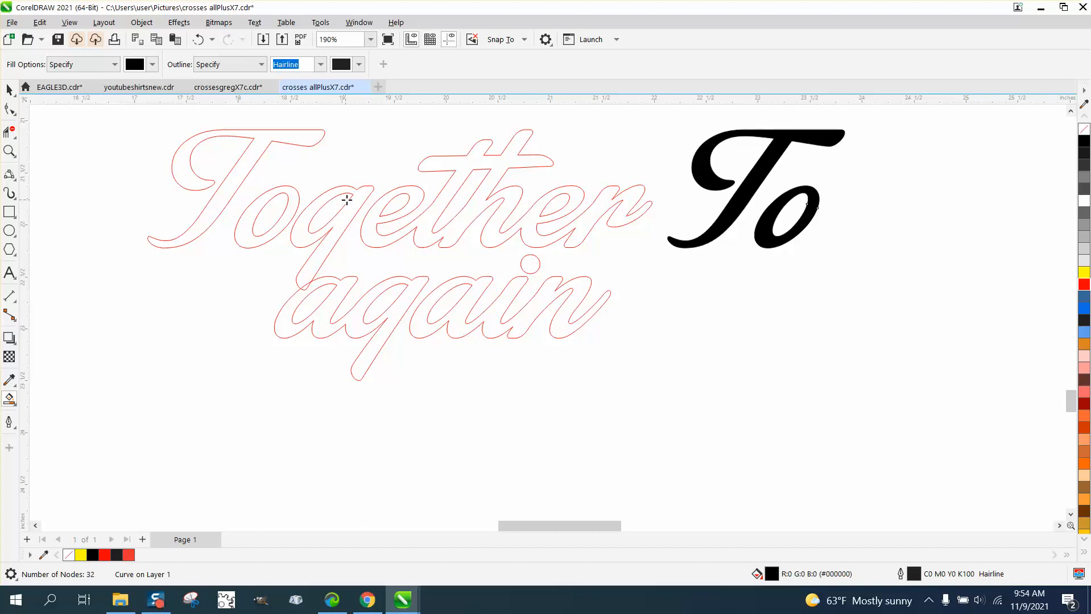
Smart-fill the g and the following letters of "Together" in black and move the copies beside the black "To"
click(344, 200)
key(Right)
click(410, 200)
key(Right)
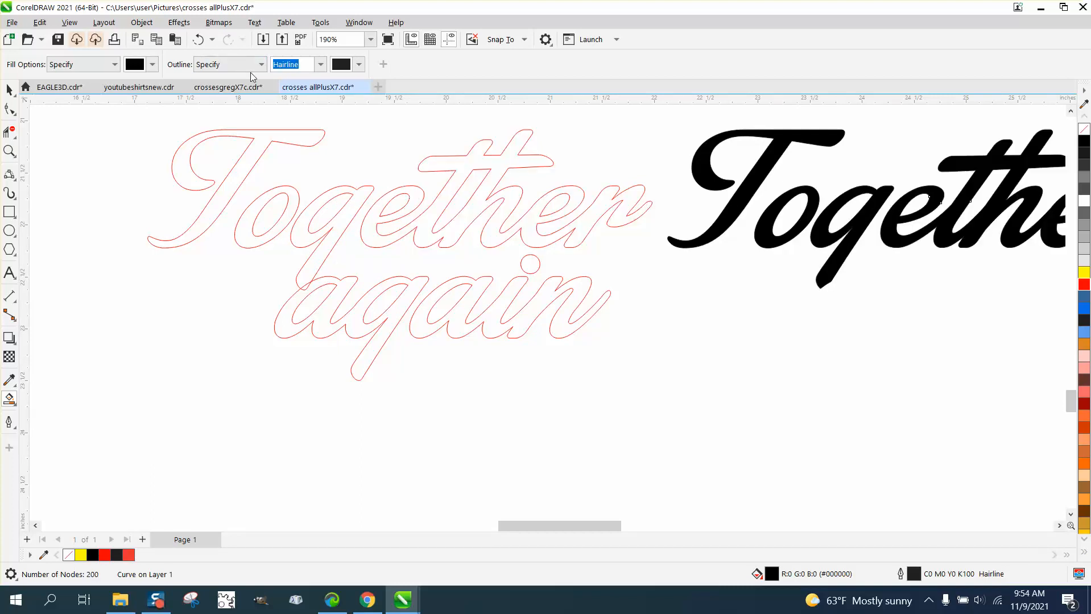
Undo the fills and moves made after the black T and o
click(194, 41)
click(194, 42)
click(194, 42)
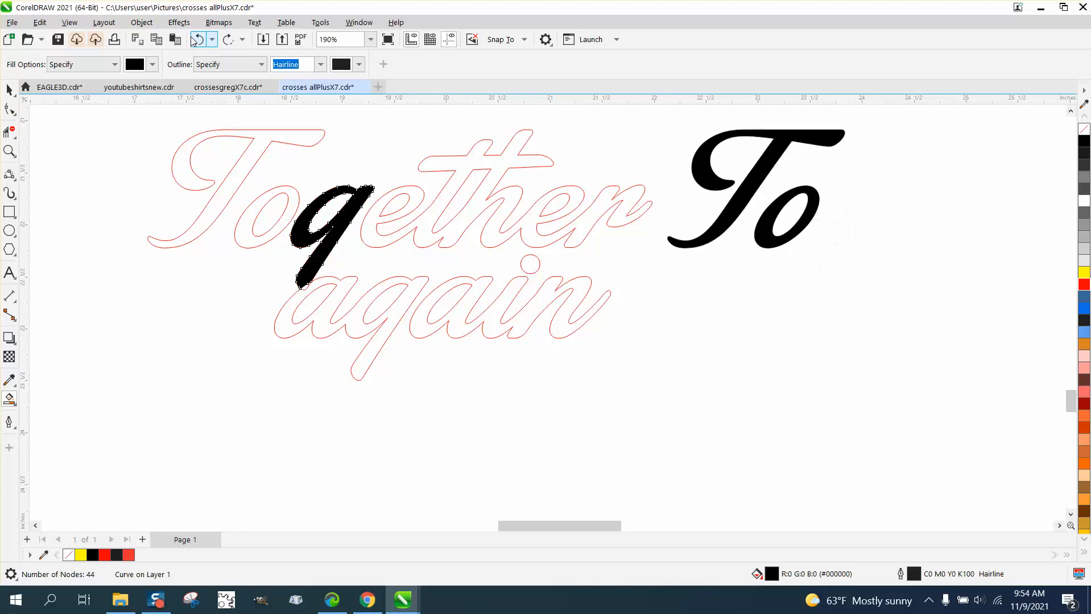
click(193, 41)
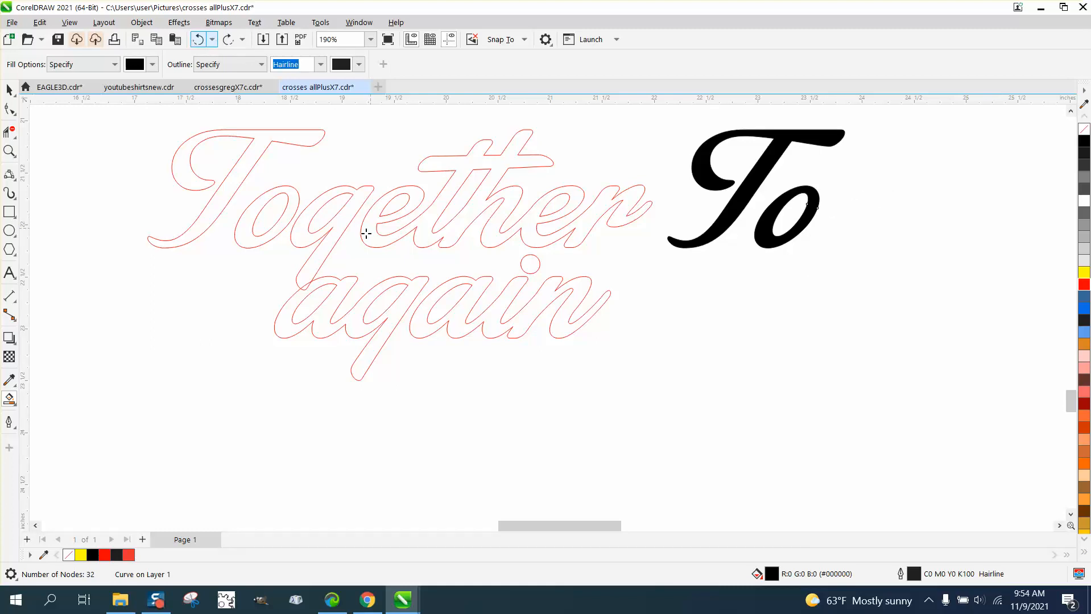
Delete the overlapping line segments where the tail of the g in "Together" crosses the first a of "again"
click(10, 133)
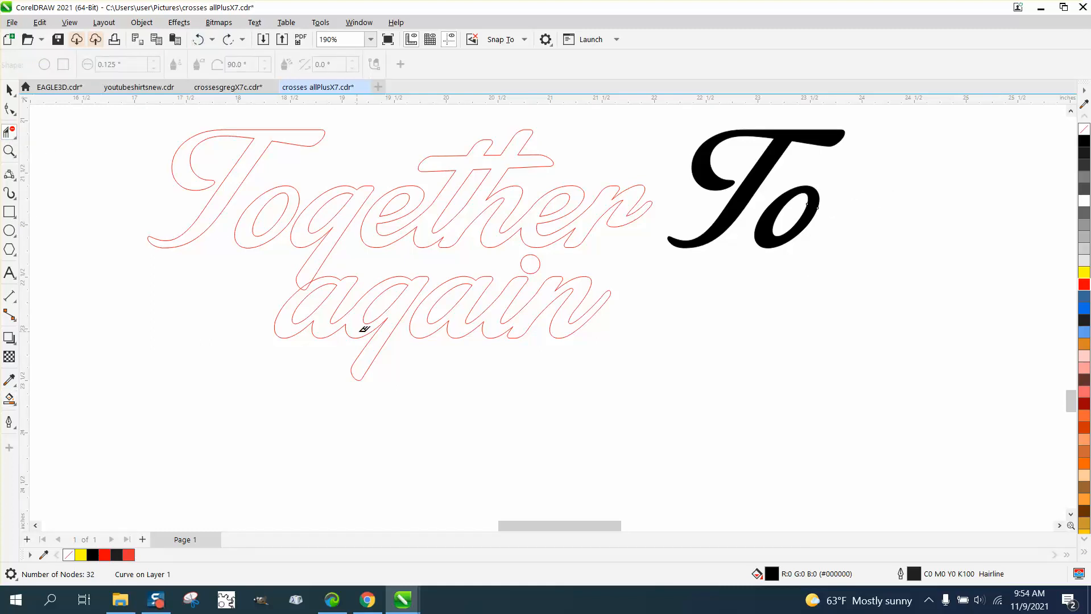
click(306, 287)
click(10, 90)
Delete the black filled copies of the T and o
scroll(230, 302, down, 1)
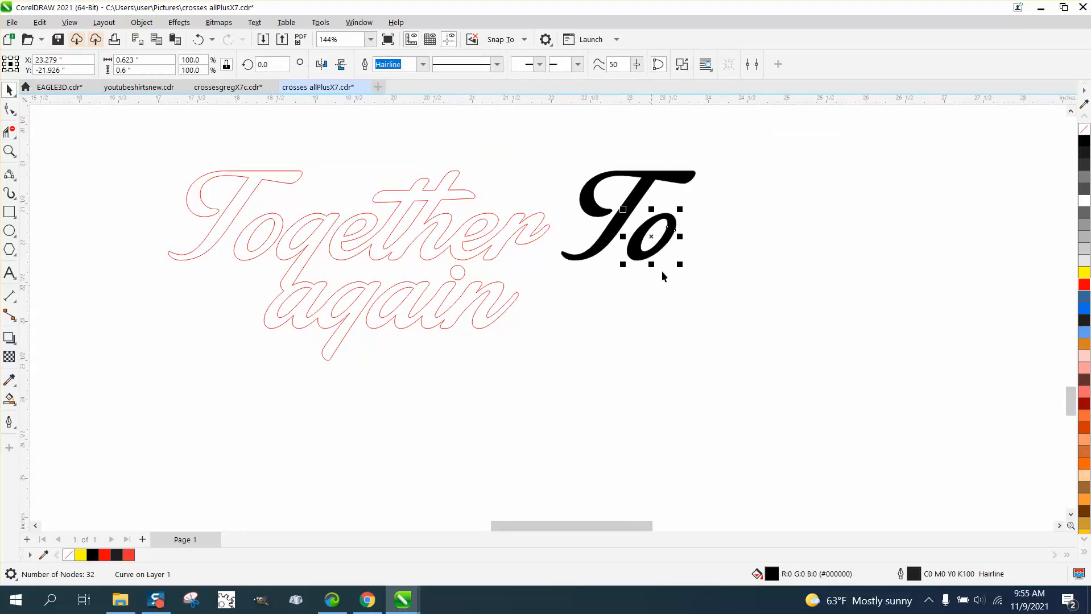
key(Delete)
click(646, 187)
key(Delete)
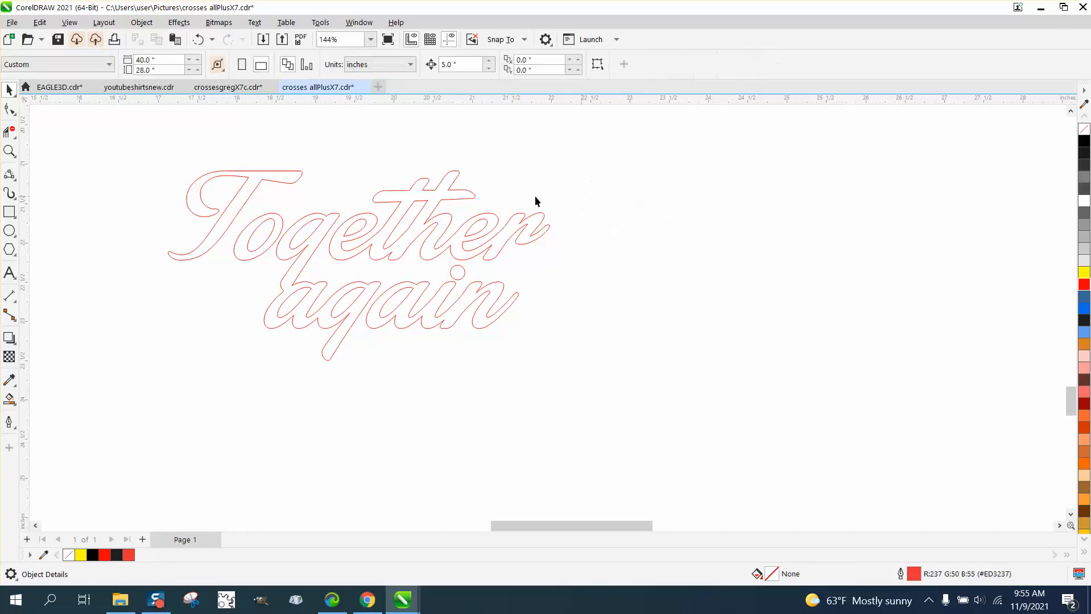
Smart-fill the T in black and move its copy beside the red lettering, undoing the stray fill over all the letters
click(9, 399)
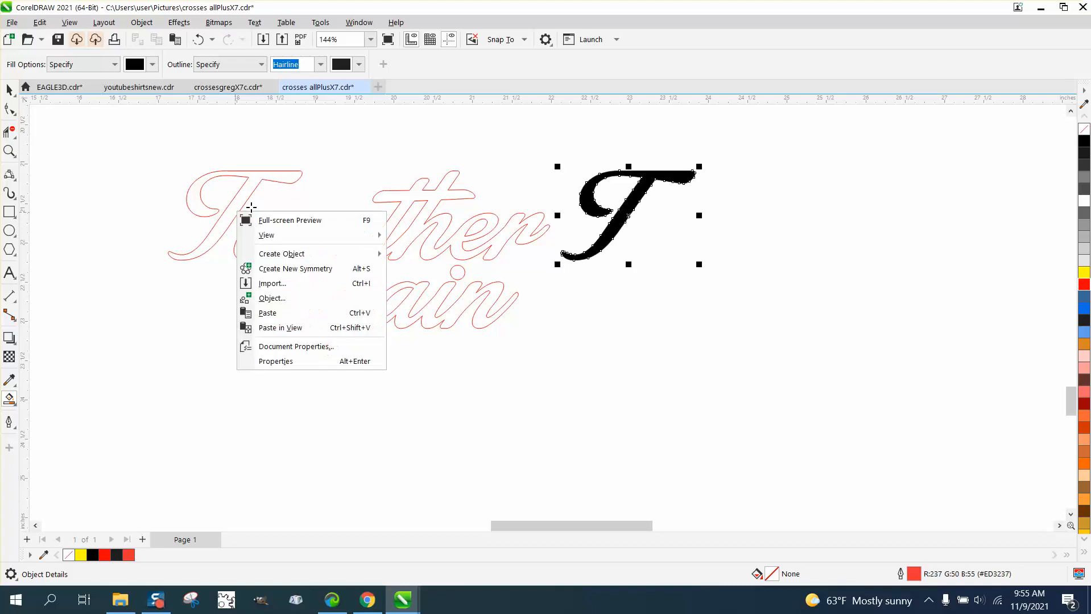
right_click(236, 211)
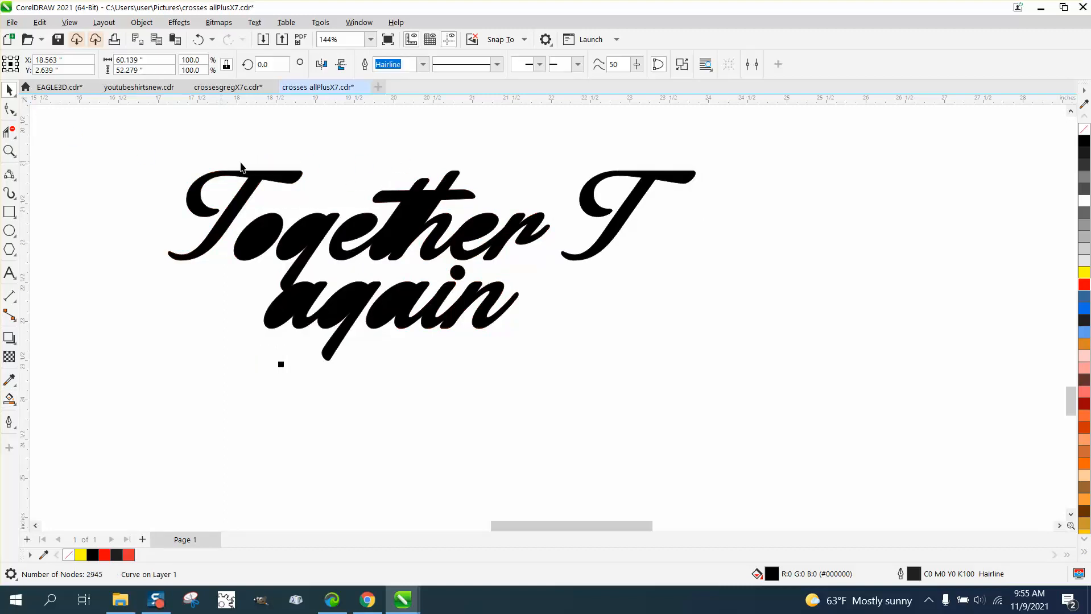
click(198, 39)
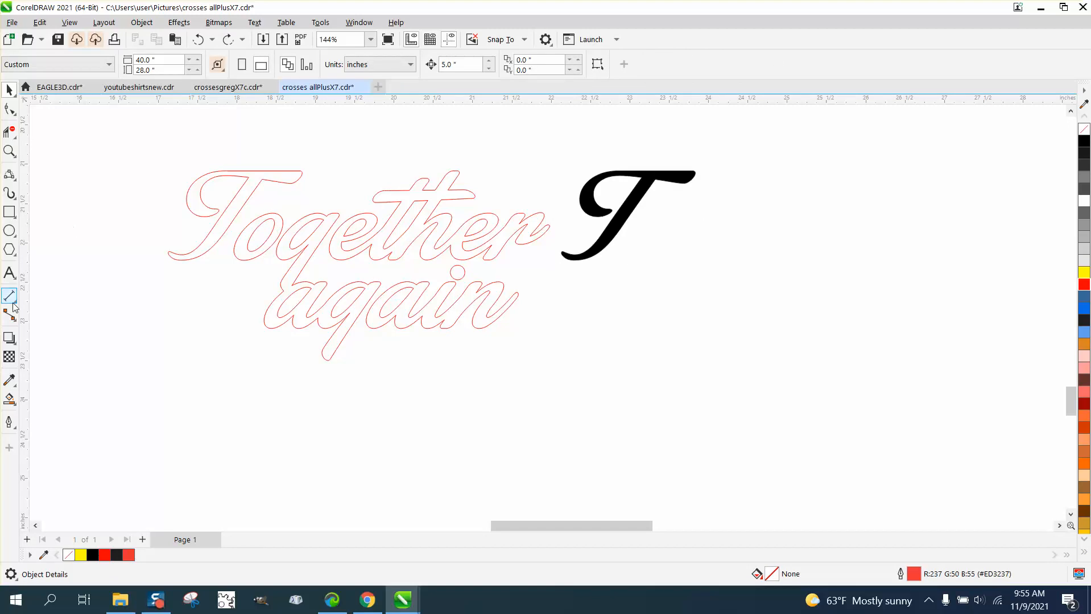
Smart-fill the o and the g joined with "ag" in black and move the copies beside the black T
click(8, 400)
click(276, 219)
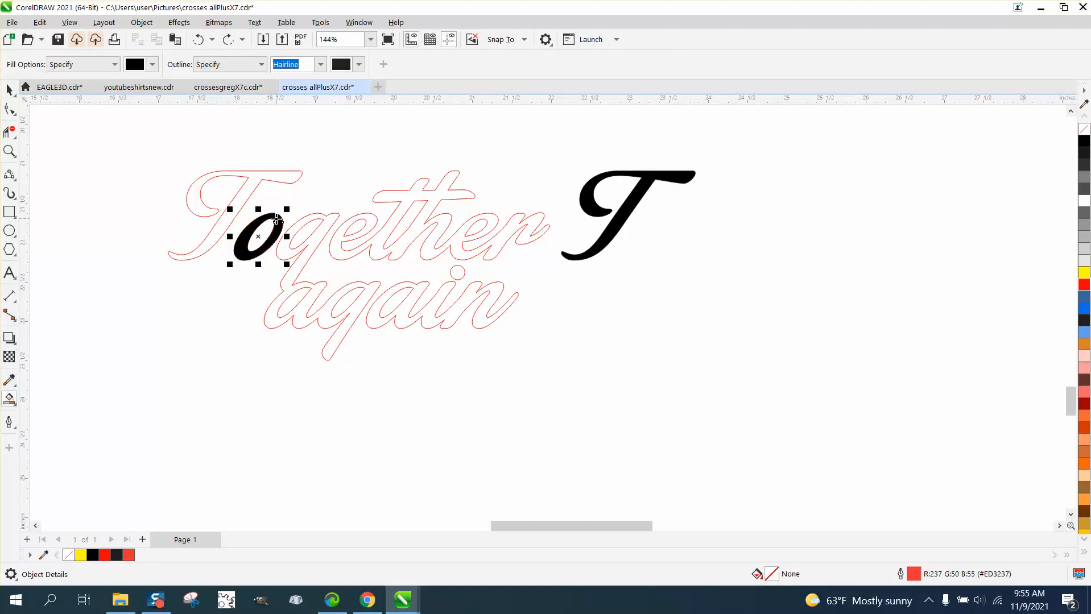
click(328, 223)
key(Right)
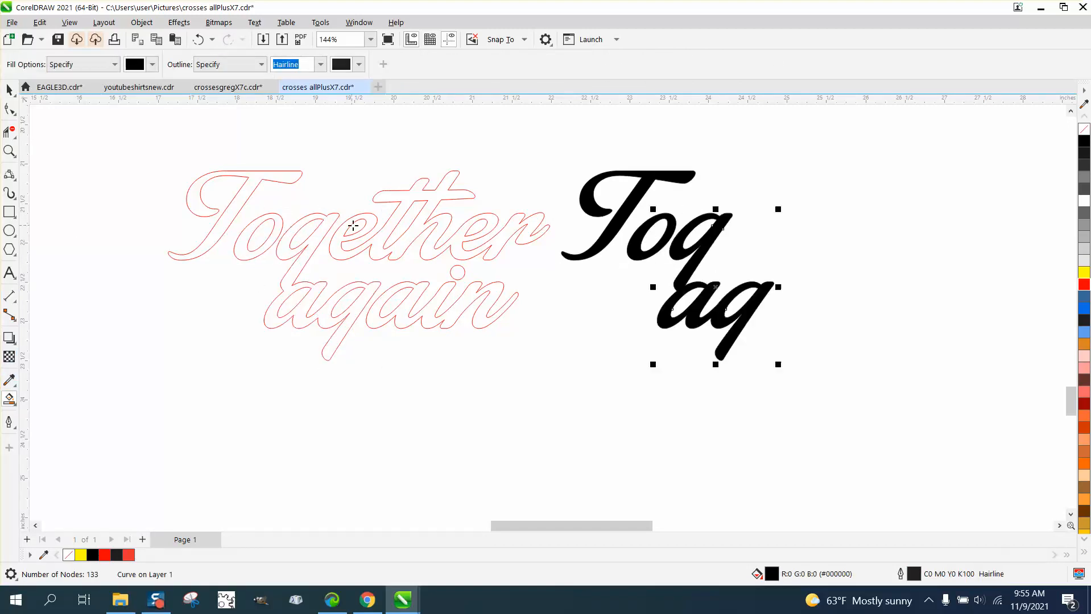
Smart-fill "ether", "ain" and the i dot in black, moving each copy beside the other black letters
click(372, 223)
key(Right)
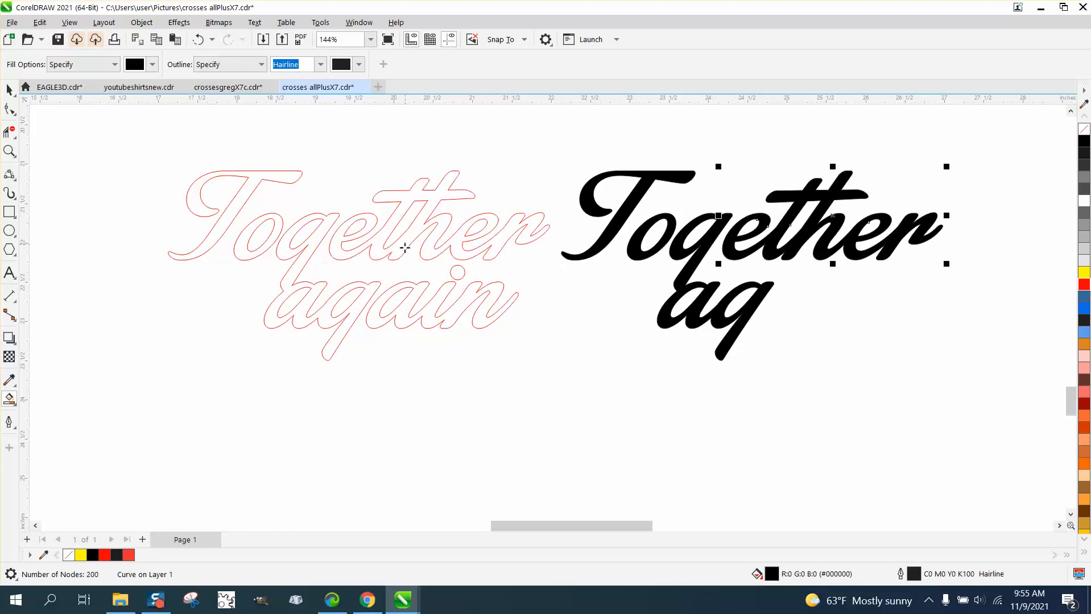
click(408, 286)
key(Right)
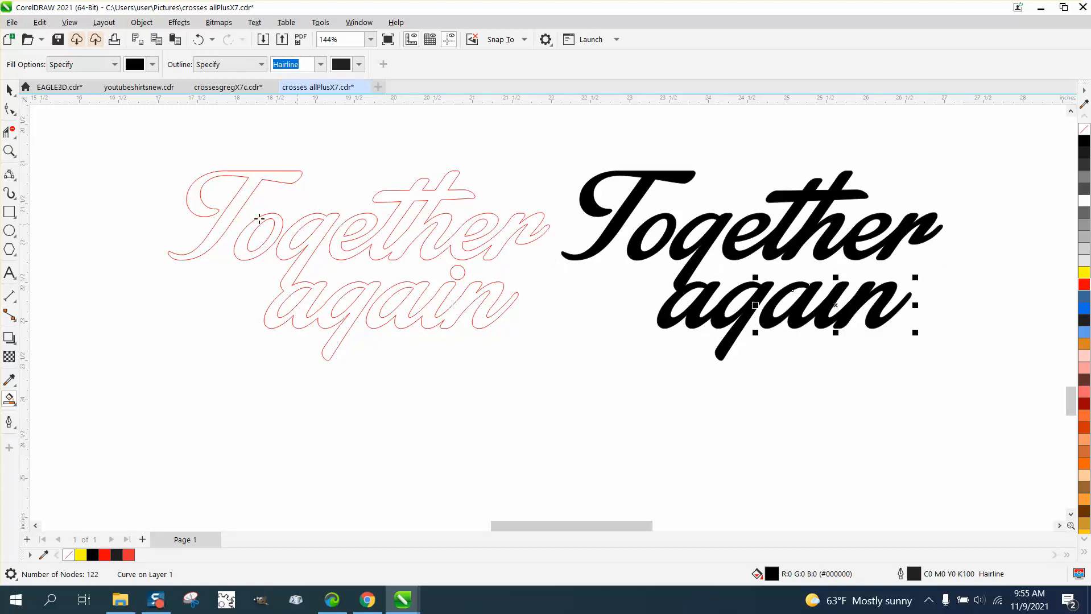
click(458, 275)
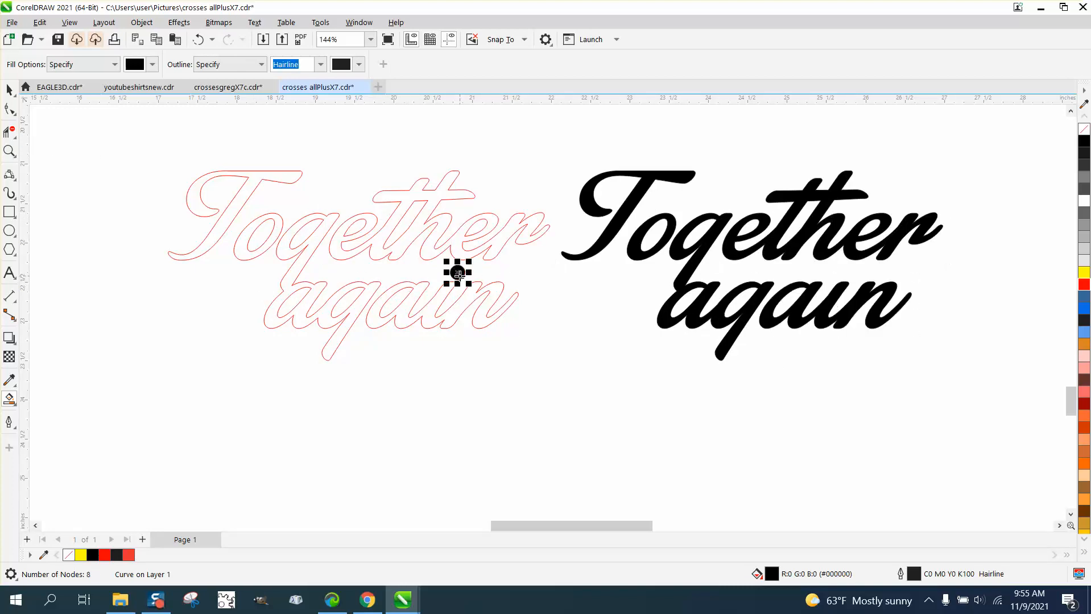
key(Right)
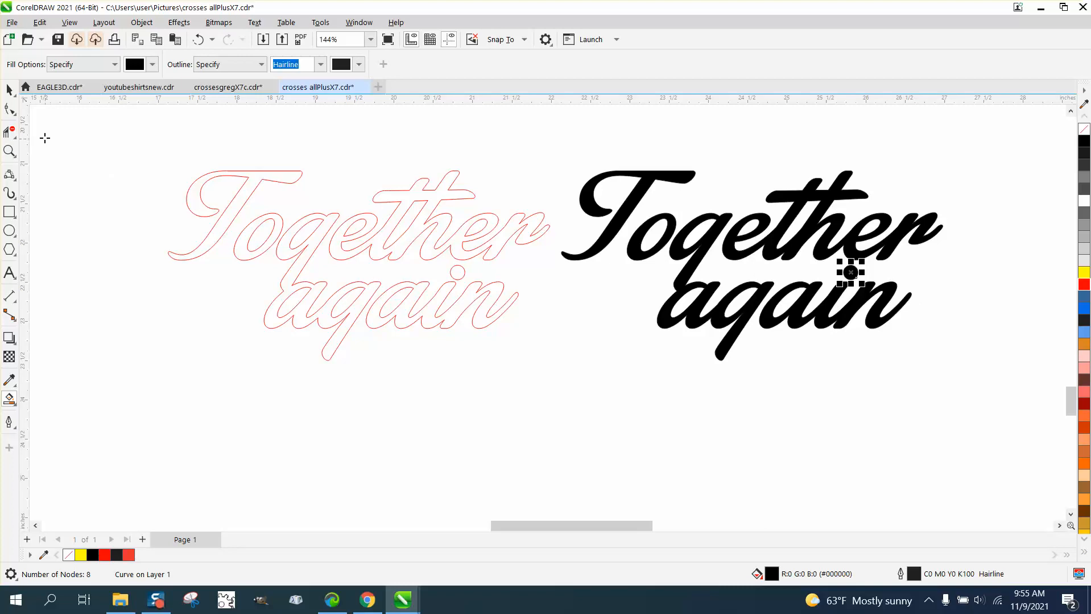
Group all the black filled shapes of "Together again"
click(8, 92)
drag(555, 137, 993, 460)
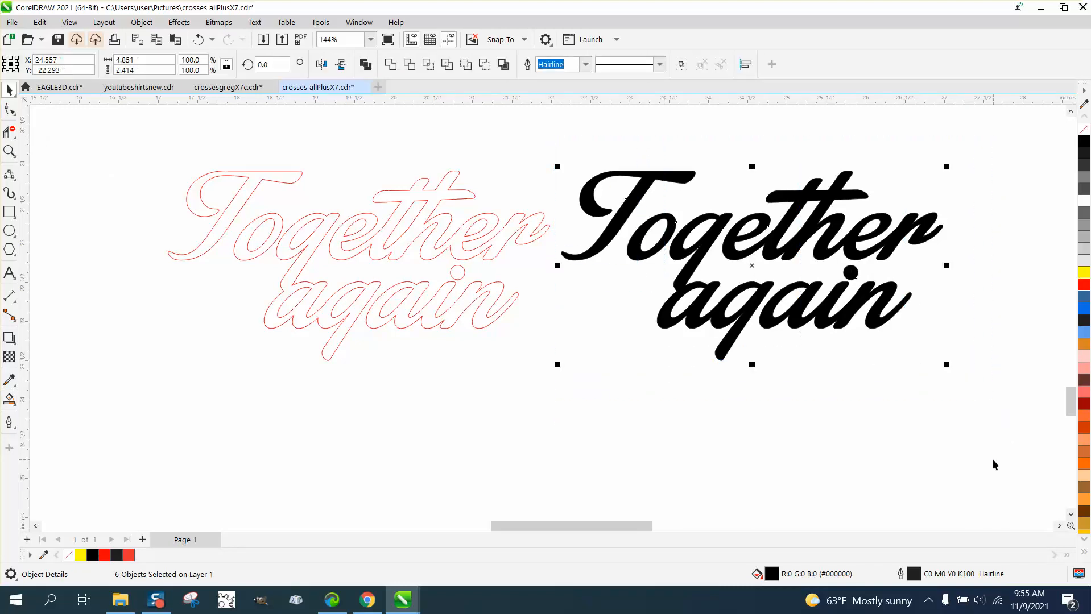
key(ctrl+g)
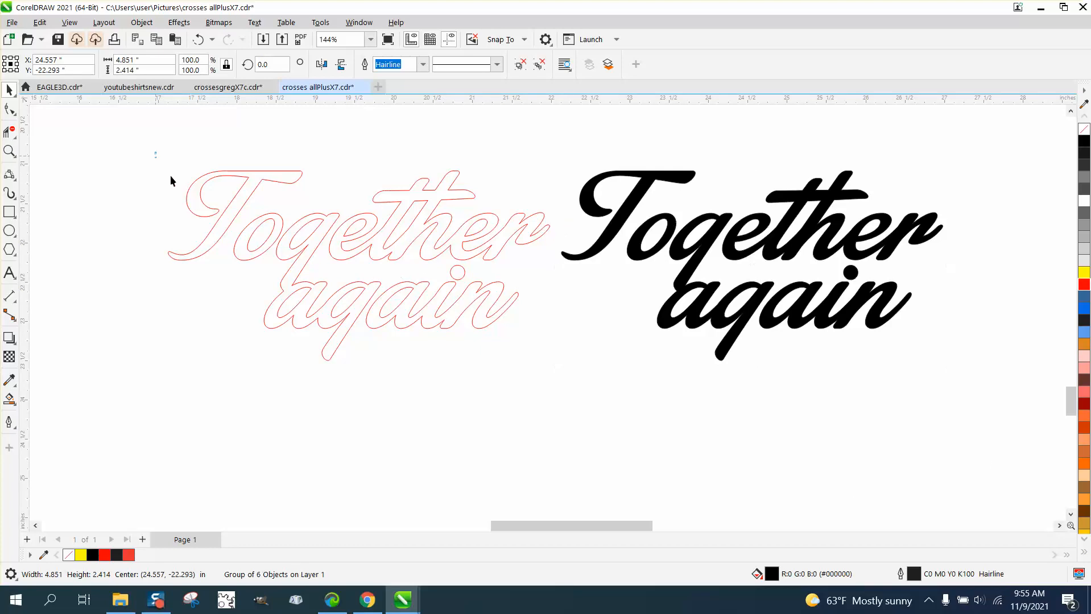
Create a boundary curve around all the red lettering and move it 5 inches straight down
drag(155, 155, 567, 370)
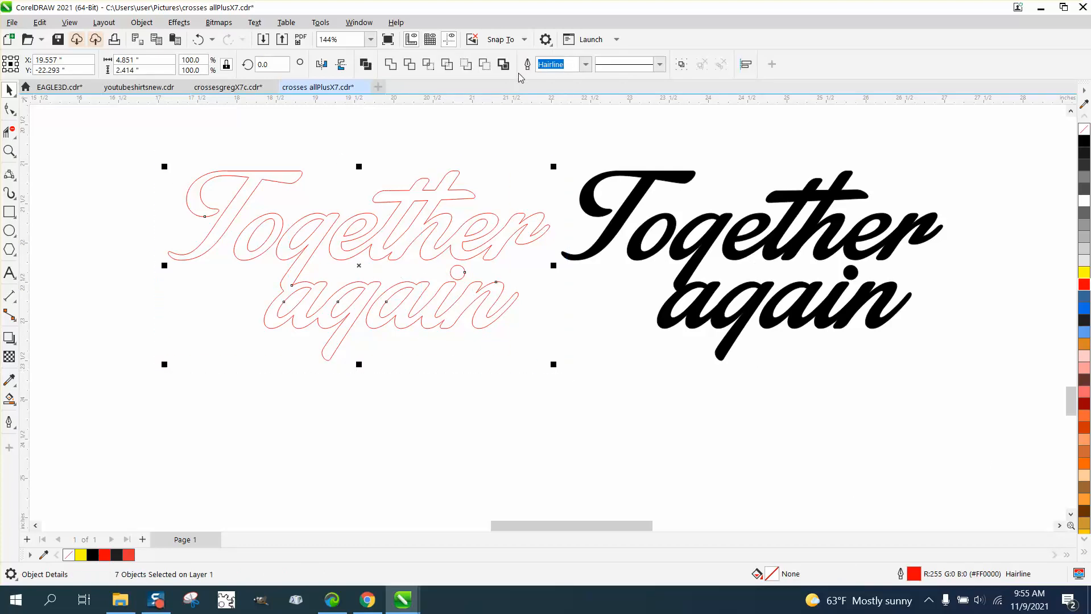
click(504, 65)
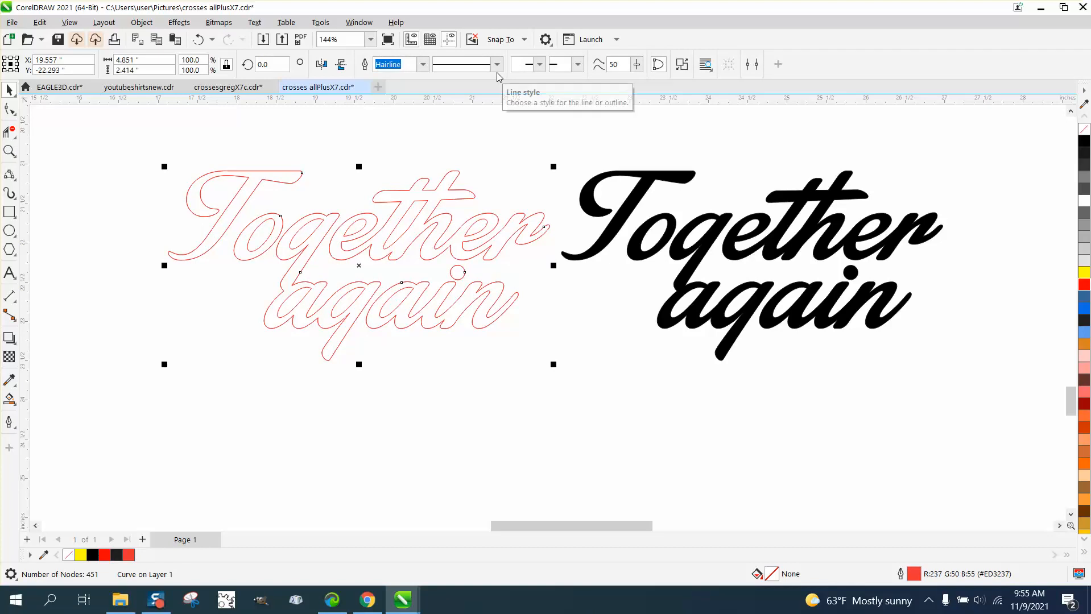
scroll(441, 96, down, 2)
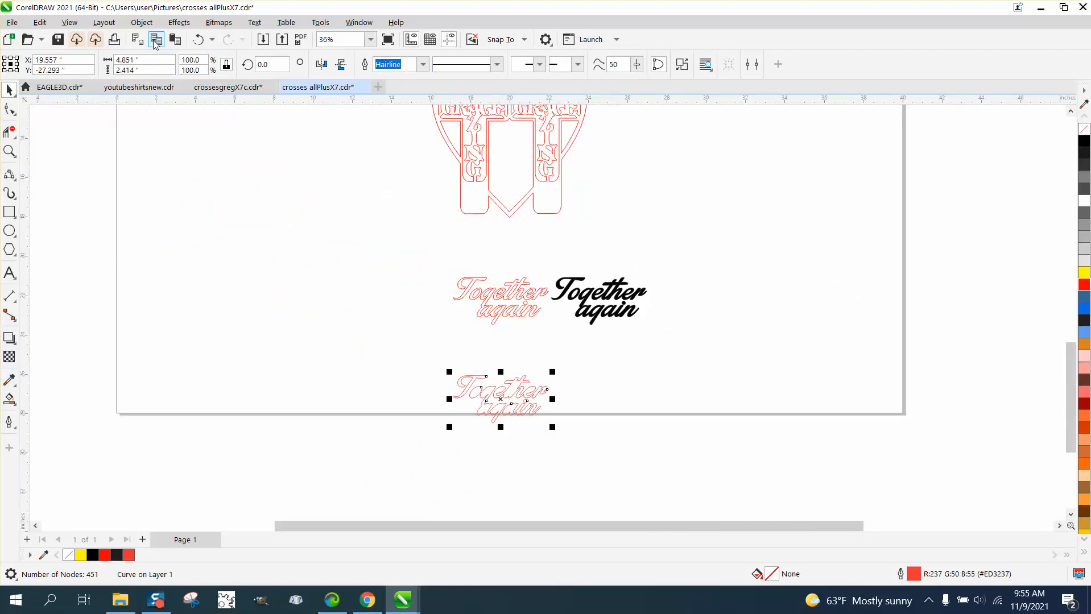
Apply a one-step outside contour with a 0.2" offset to the boundary curve and break the contour apart
click(178, 24)
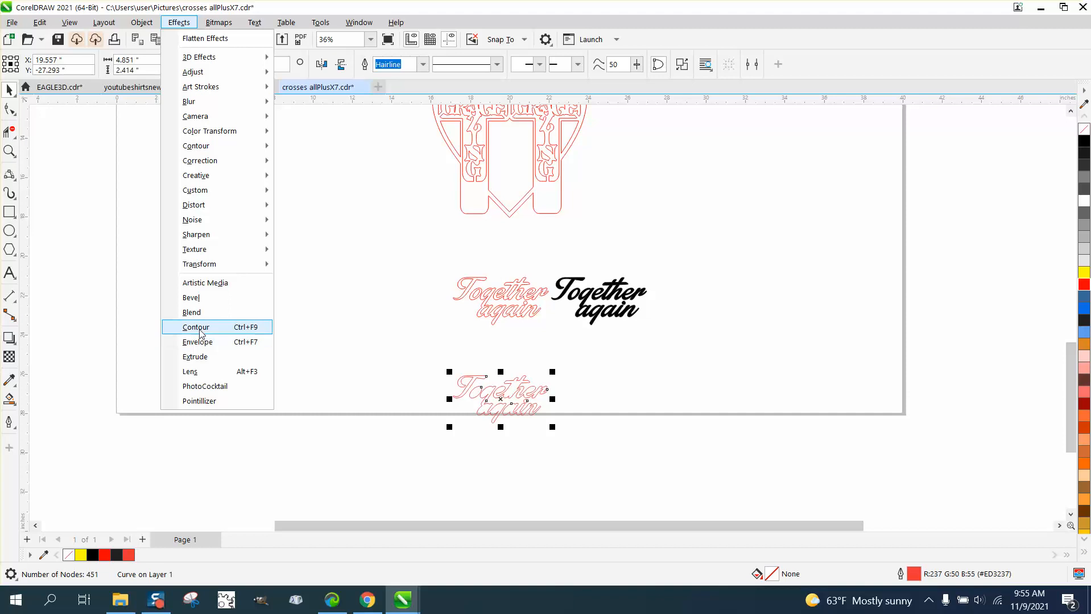
click(202, 328)
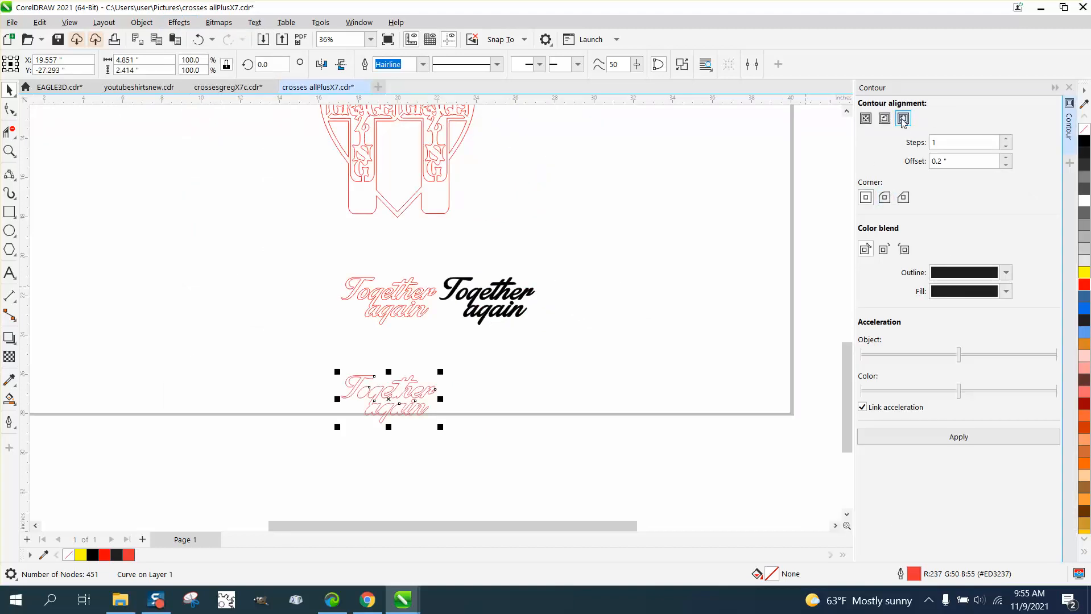
click(943, 442)
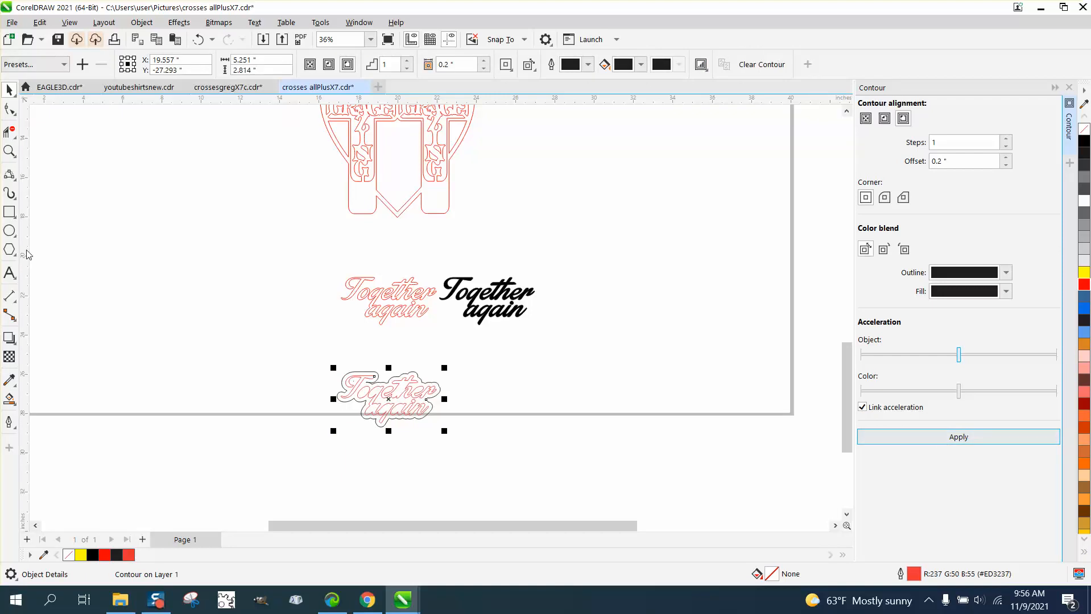
click(142, 22)
click(164, 324)
click(164, 324)
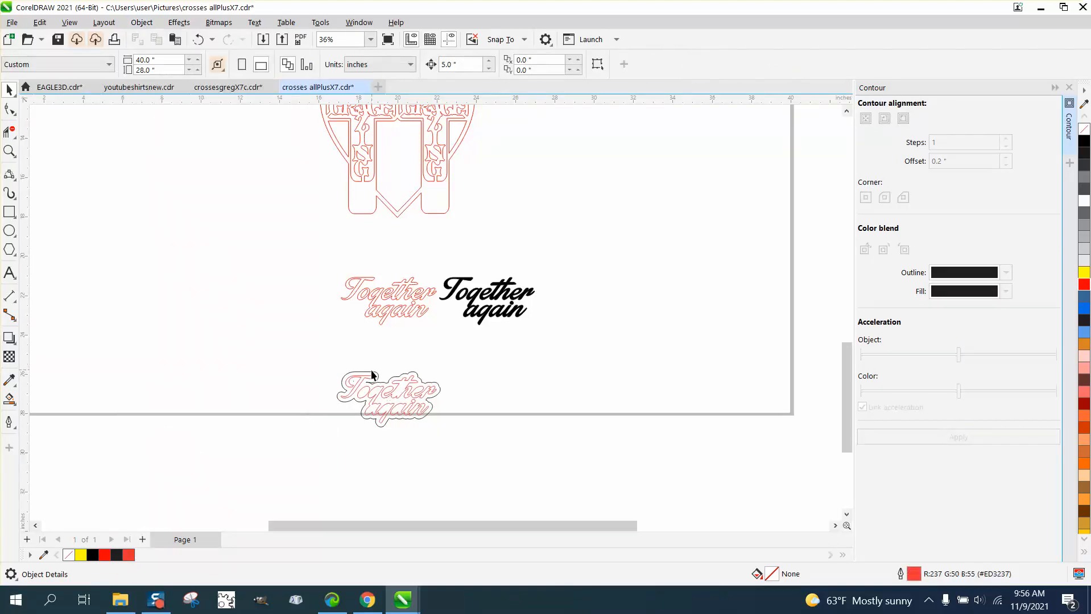
Move the separated contour around the black "Together again" lettering and color its outline red
click(374, 374)
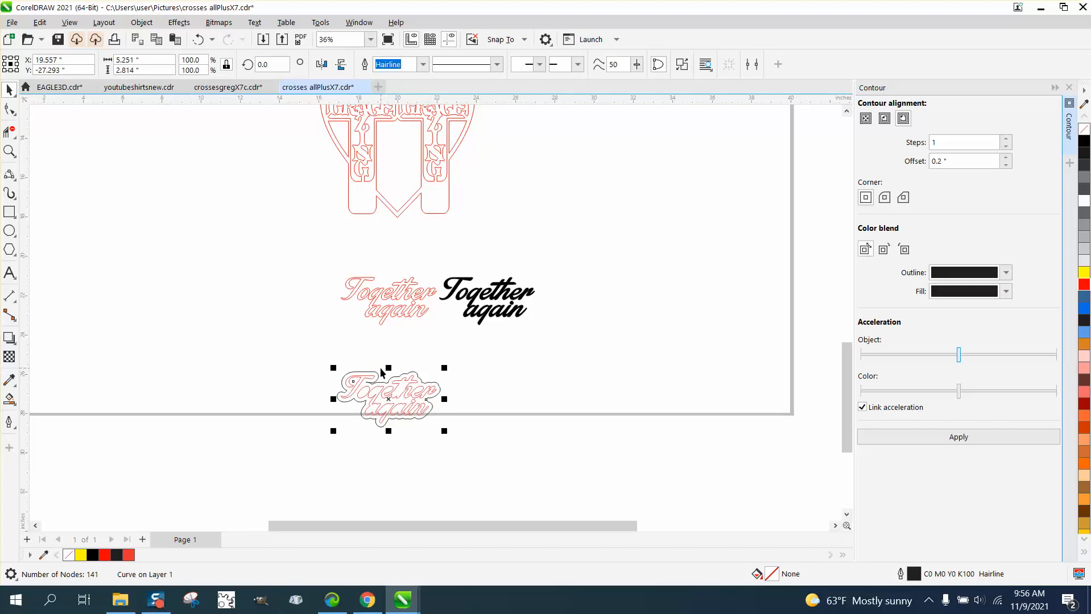
key(Up)
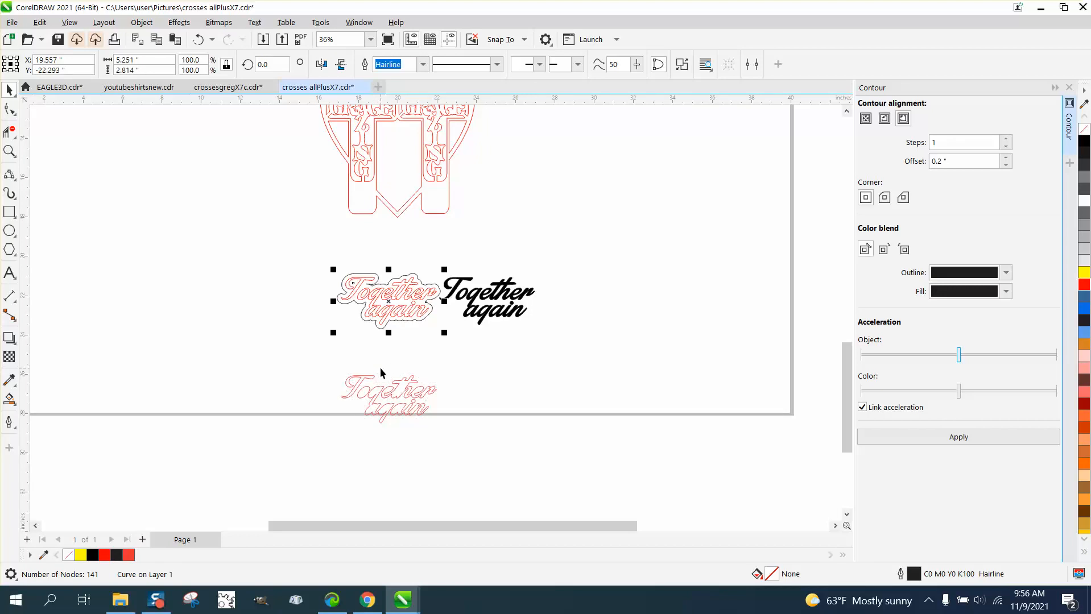
key(Right)
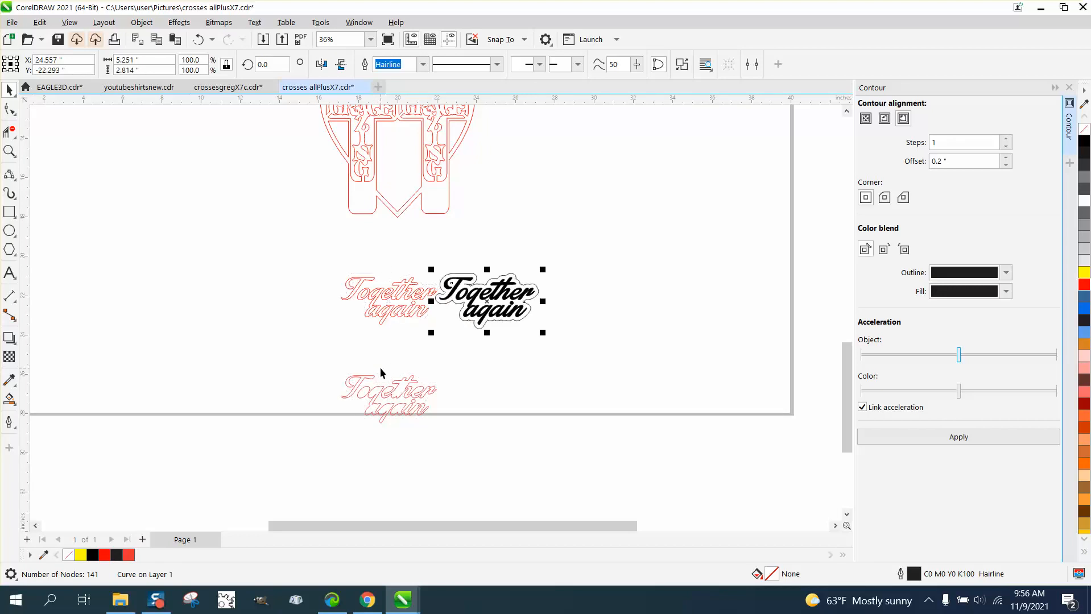
right_click(1087, 287)
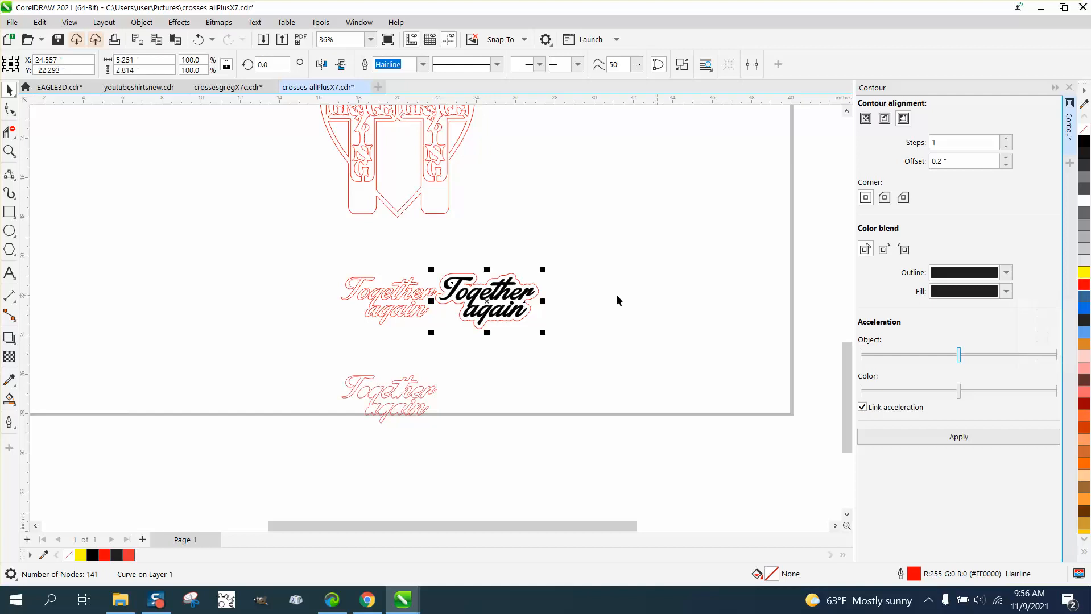
Delete the original red lettering and the red boundary copy below it
drag(331, 269, 444, 331)
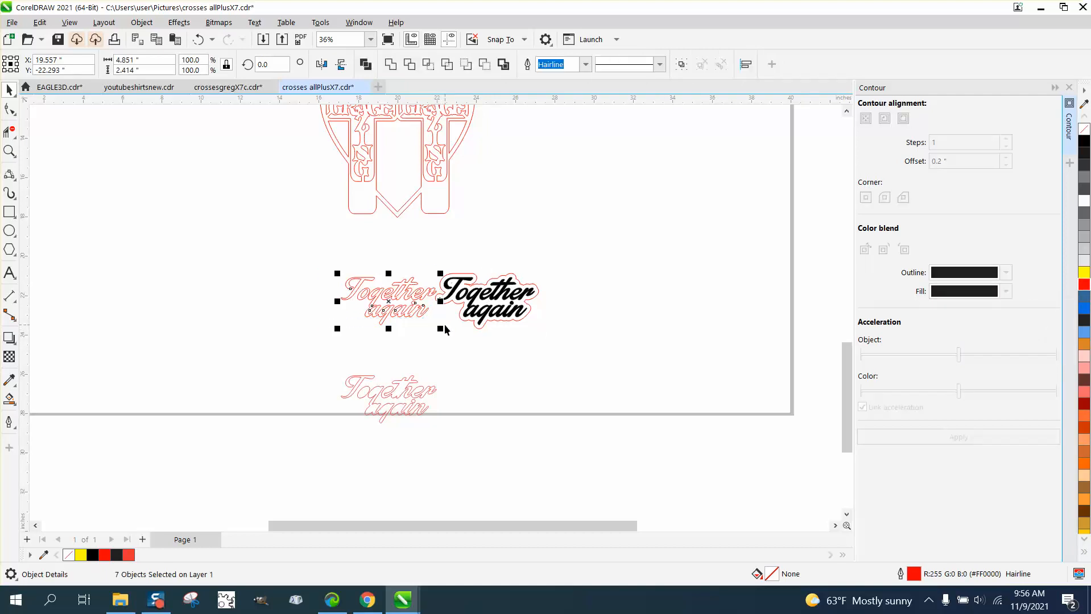
key(Delete)
drag(456, 465, 456, 465)
key(Delete)
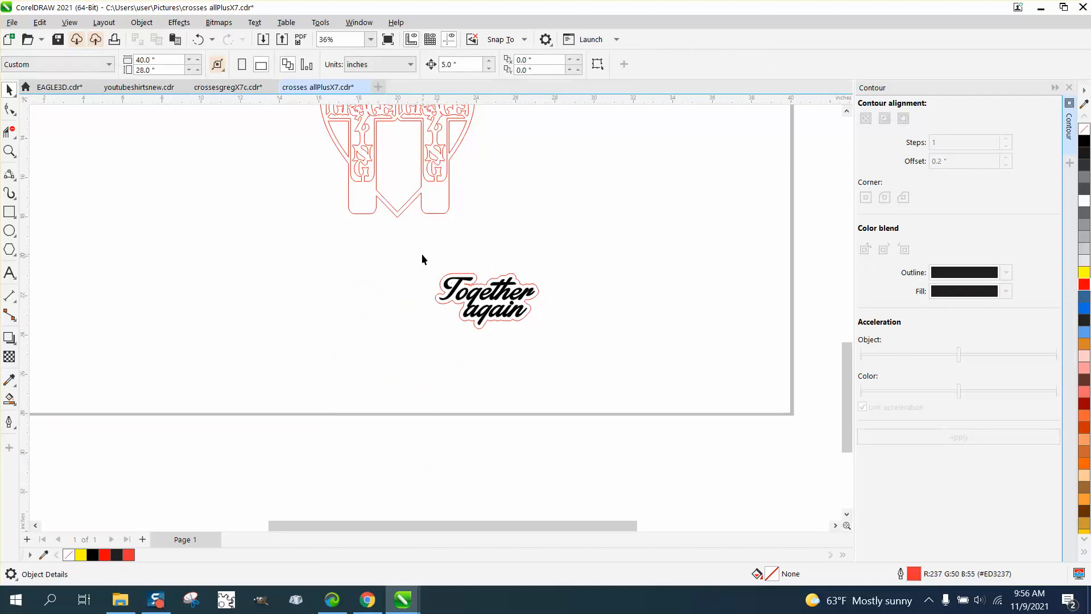
Move the black lettering with its contour just below the heart's bottom point and scale it down to about 2.05" wide
drag(421, 258, 580, 370)
drag(488, 311, 283, 202)
click(10, 150)
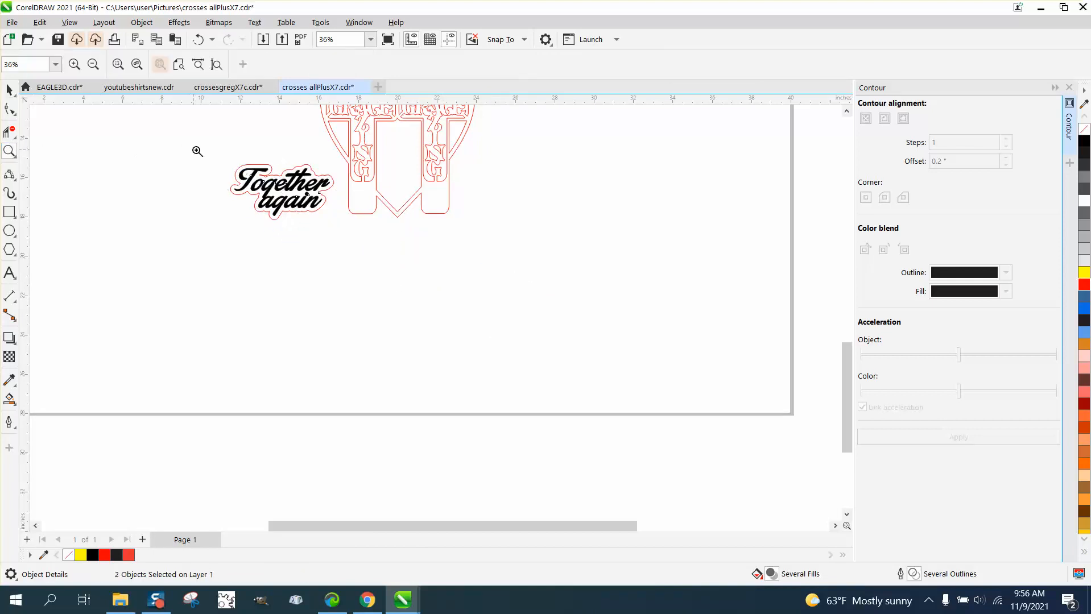
drag(209, 150, 489, 279)
click(7, 90)
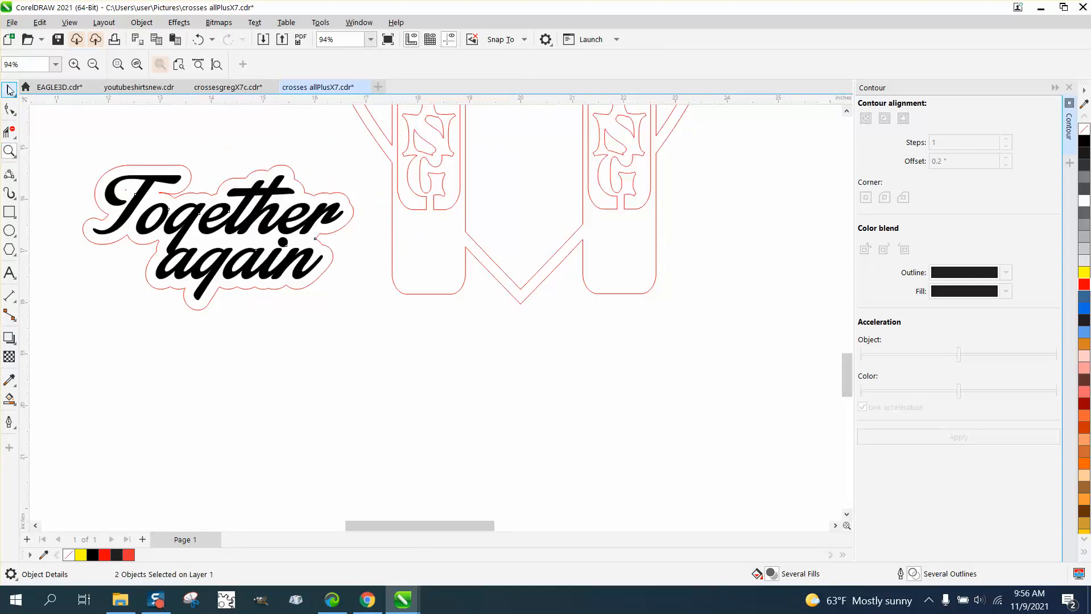
drag(51, 144, 264, 266)
mouse_move(196, 234)
mouse_down()
mouse_move(494, 223)
mouse_move(500, 285)
mouse_move(519, 324)
mouse_up()
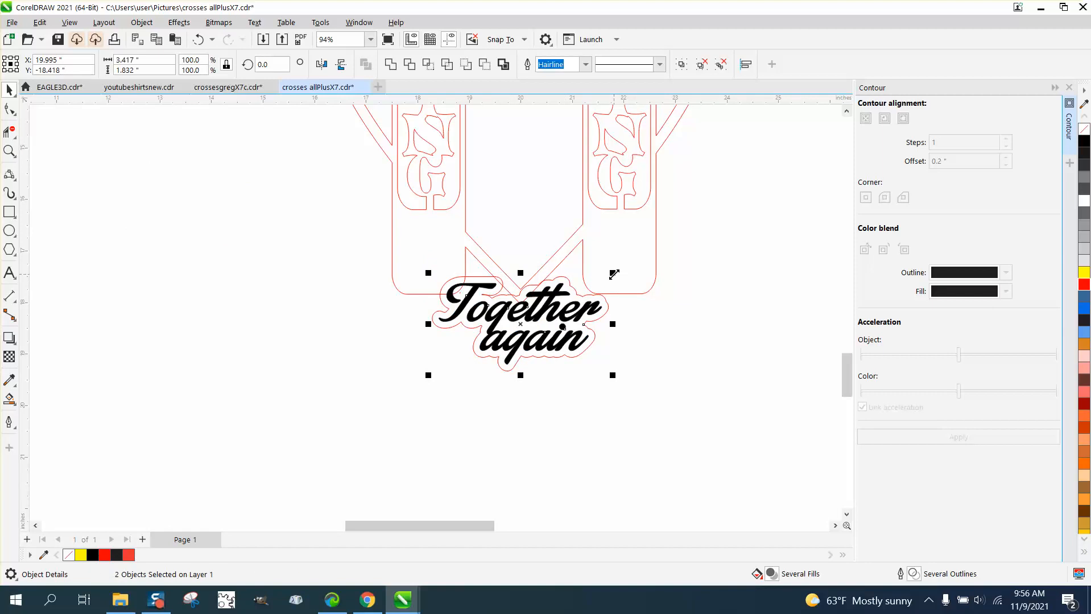
drag(614, 275, 539, 316)
scroll(567, 337, down, 1)
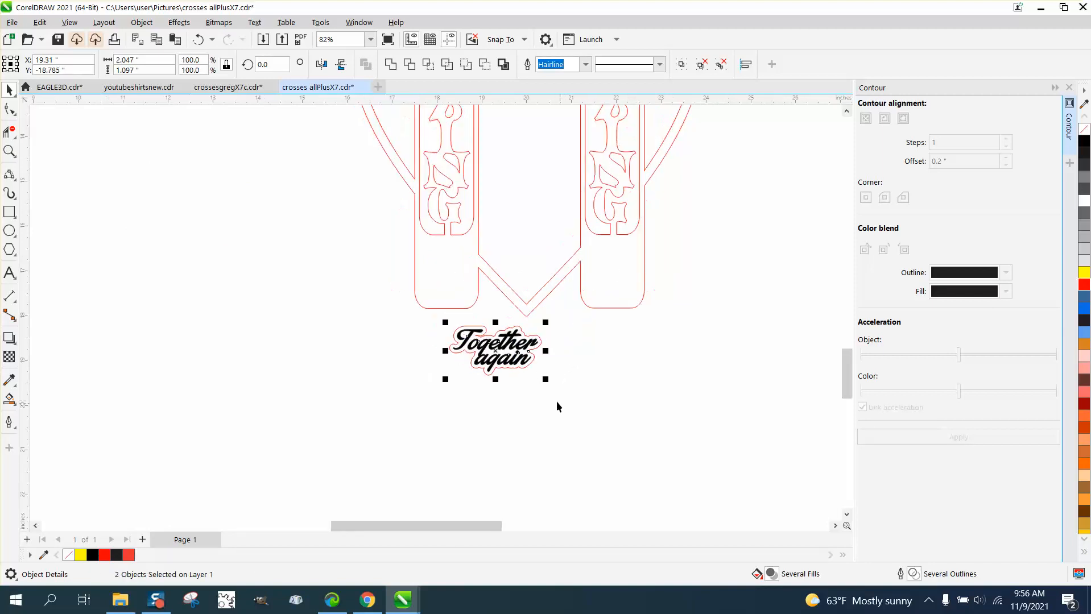
Place the contoured lettering between the two cross uprights and enlarge it to about 2.43" wide so it overlaps both uprights
drag(500, 352, 542, 160)
scroll(445, 261, down, 1)
key(z)
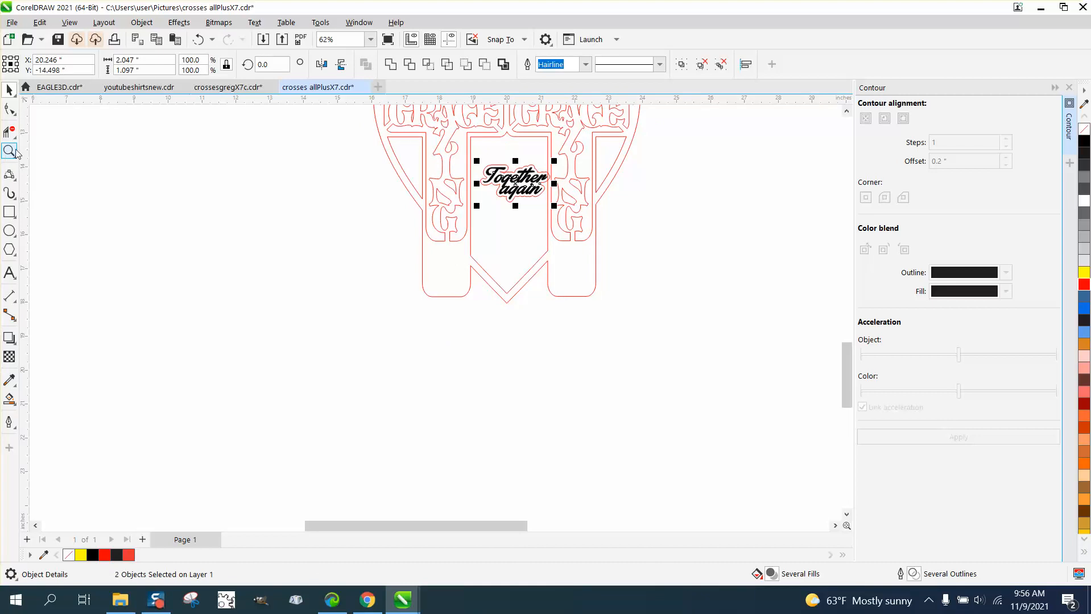
drag(398, 137, 694, 288)
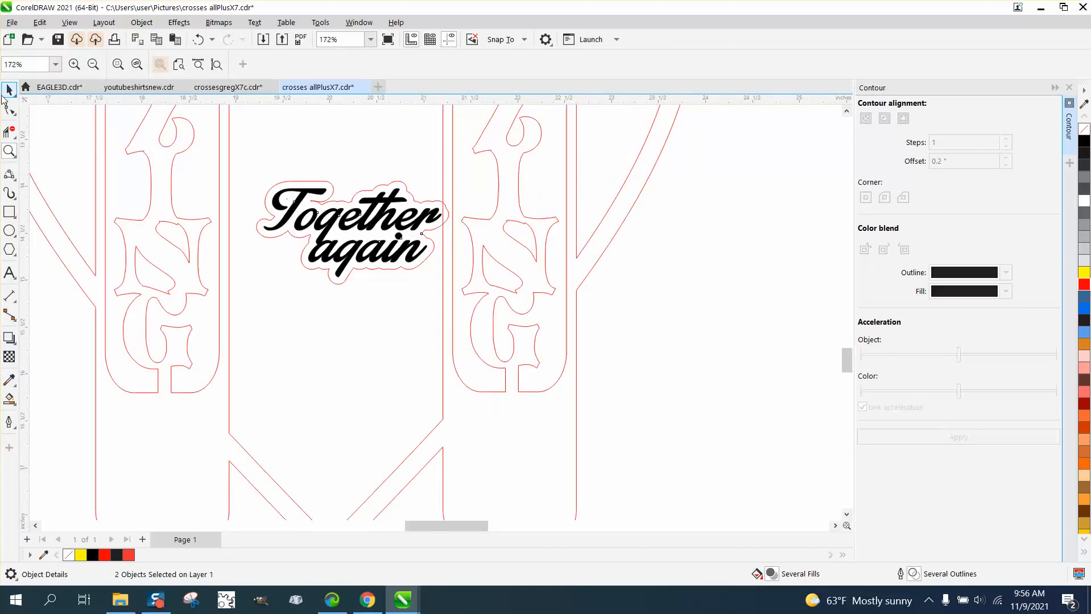
click(9, 90)
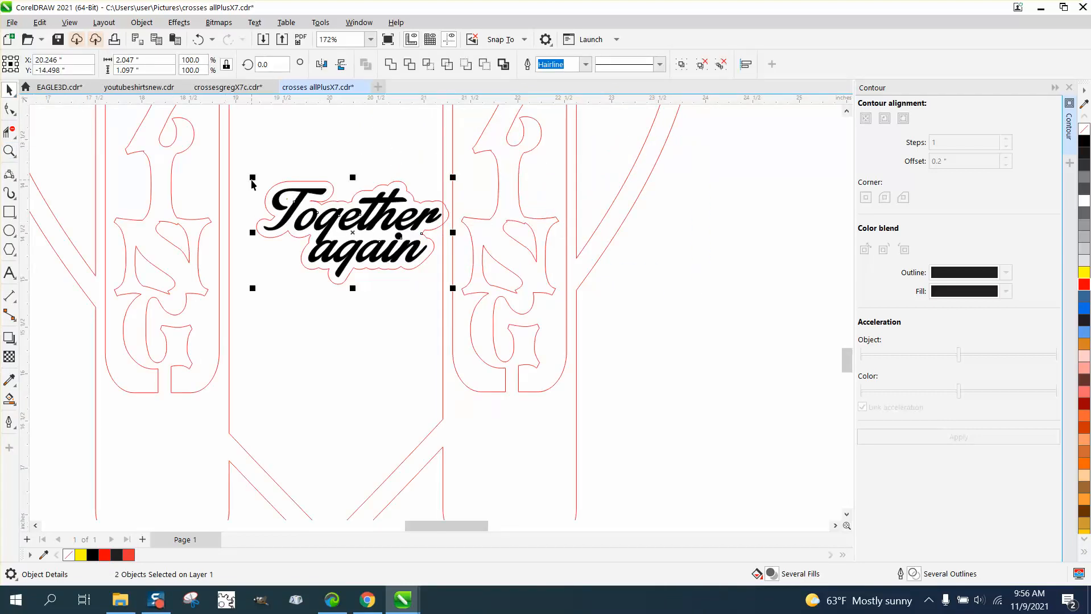
drag(253, 178, 195, 155)
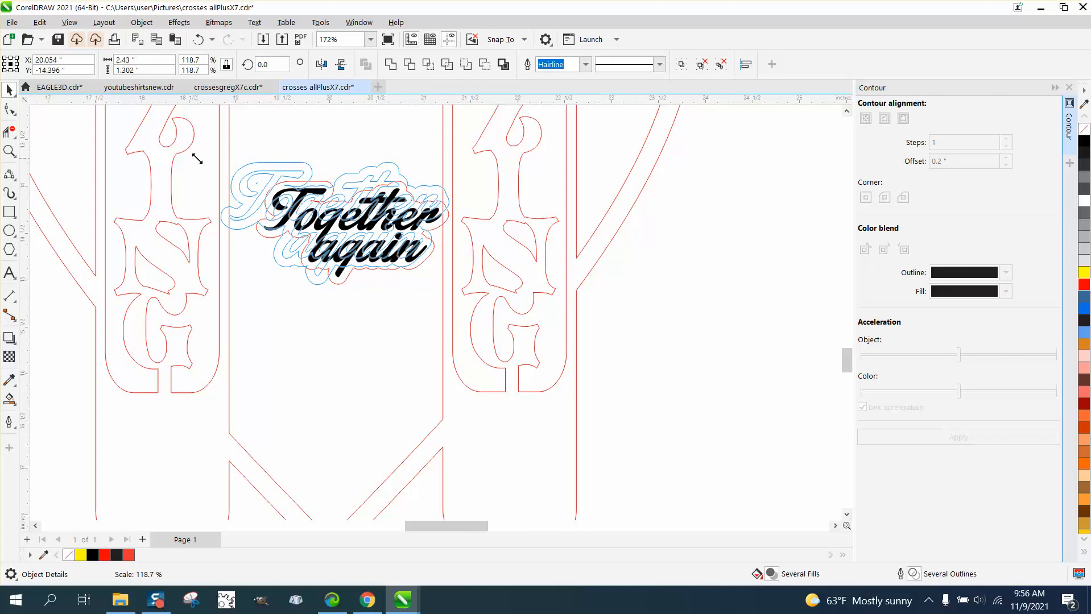
click(718, 331)
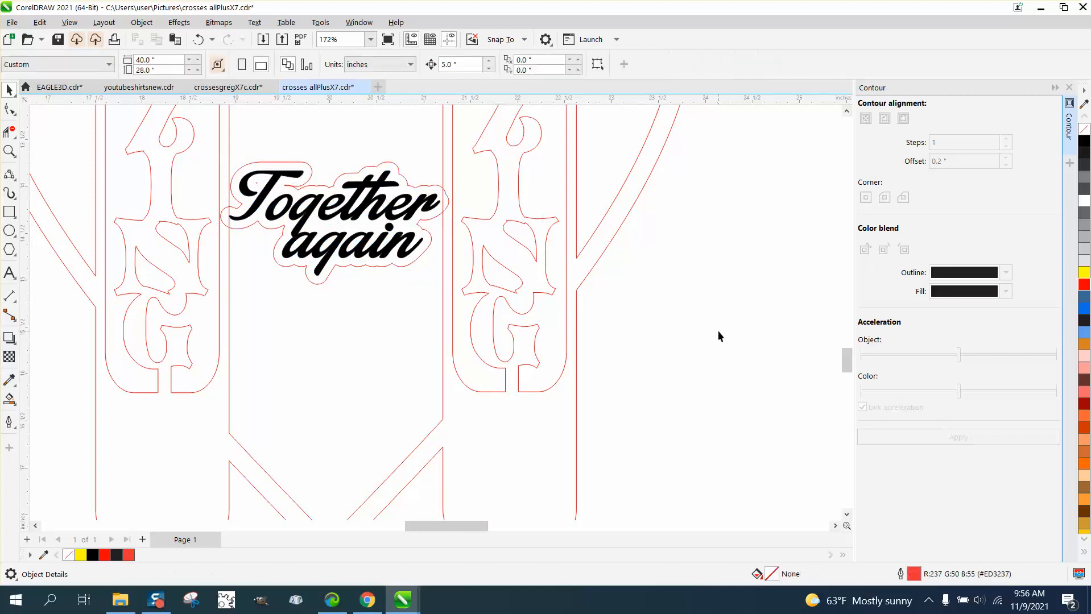
Move the black lettering group 5 inches right, out of its contour, and remove the group's outline
click(427, 210)
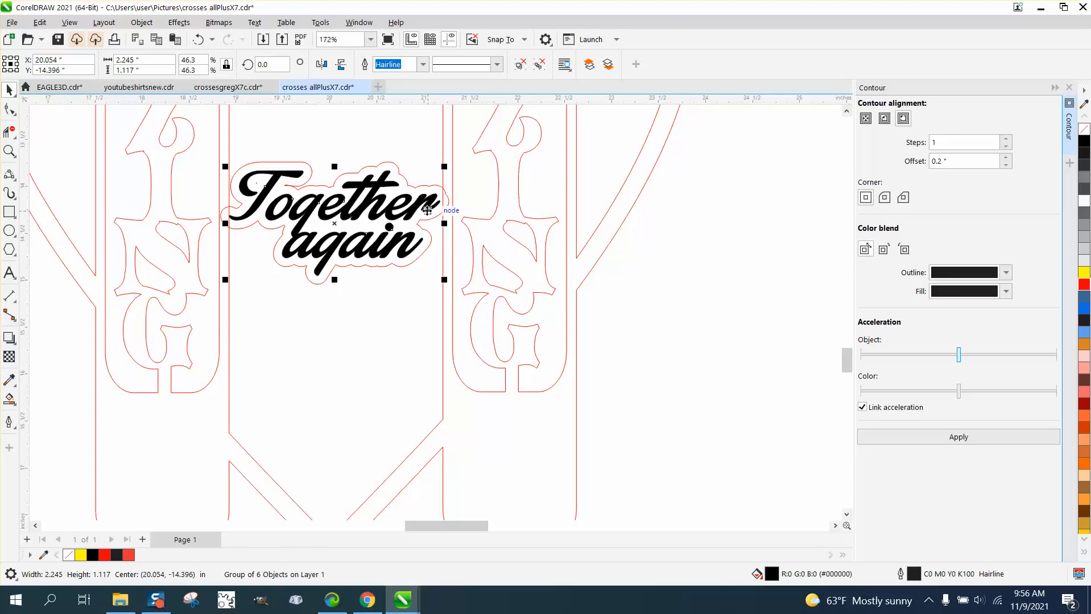
key(Right)
scroll(429, 254, down, 1)
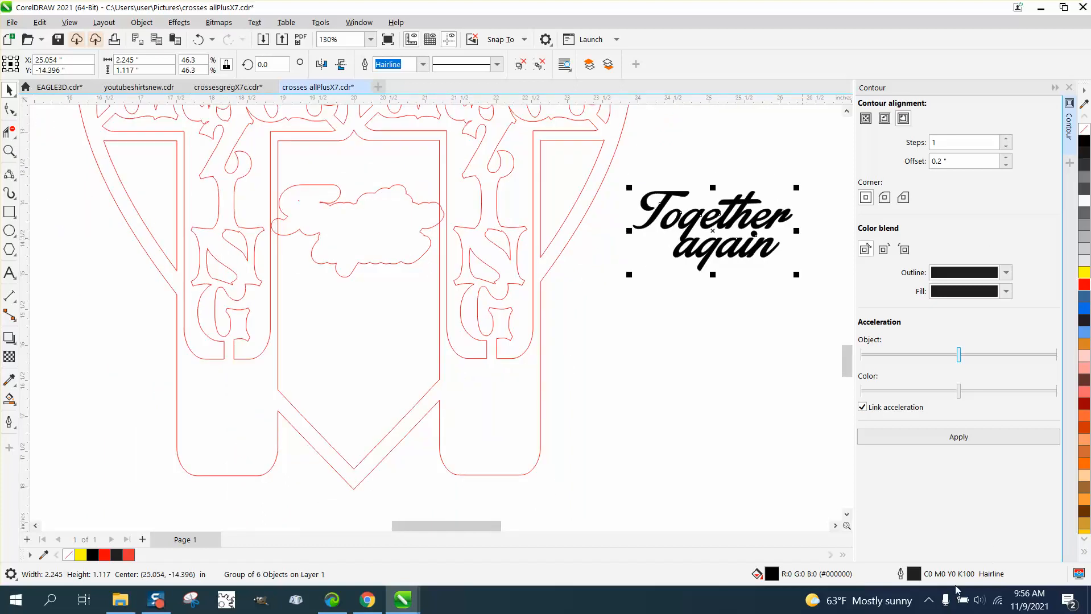
right_click(1085, 131)
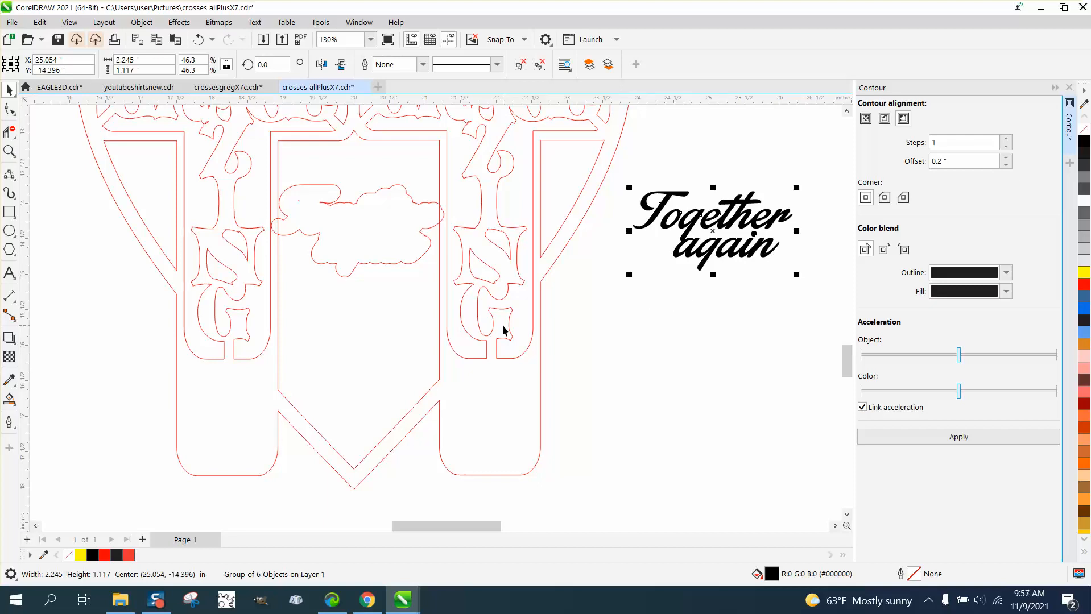
Delete the overlapping line segments where the lettering's contour crosses the inner edges of both cross uprights
click(9, 151)
drag(218, 196, 521, 279)
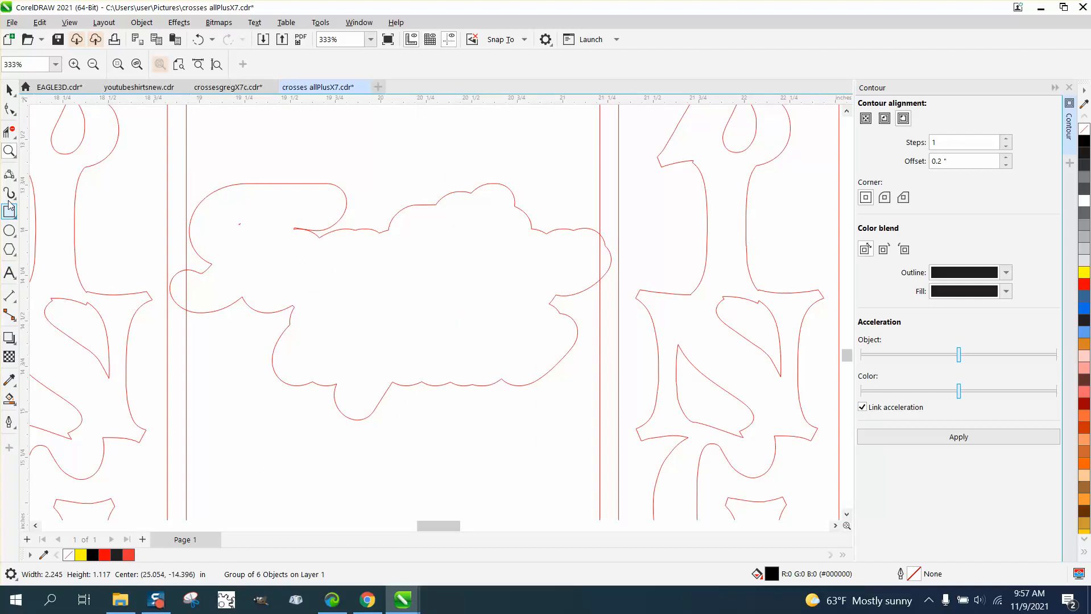
click(13, 139)
click(68, 164)
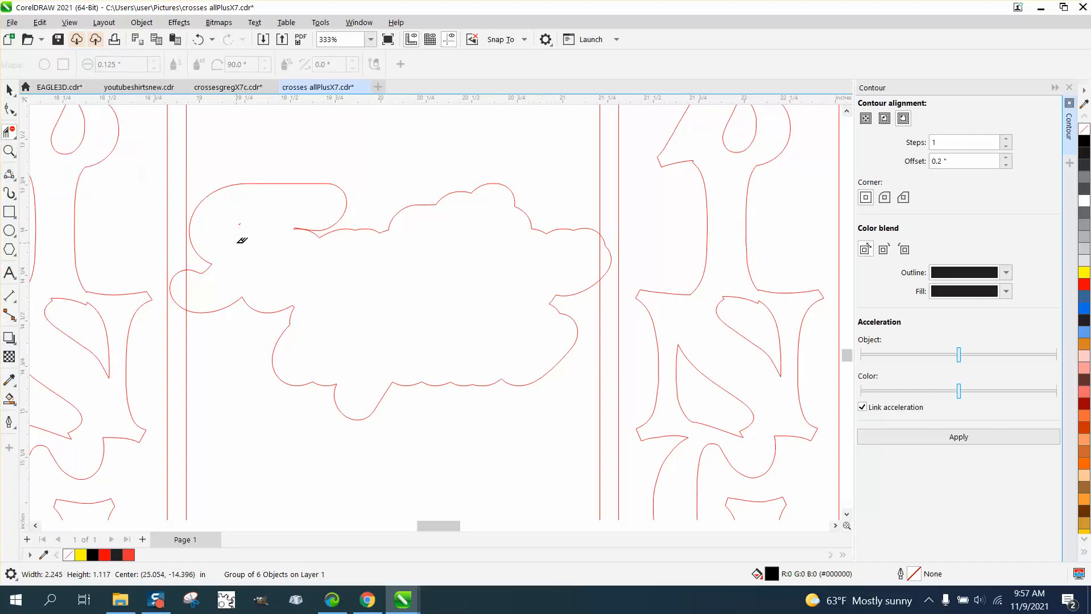
click(178, 272)
click(612, 263)
click(602, 256)
scroll(498, 278, down, 2)
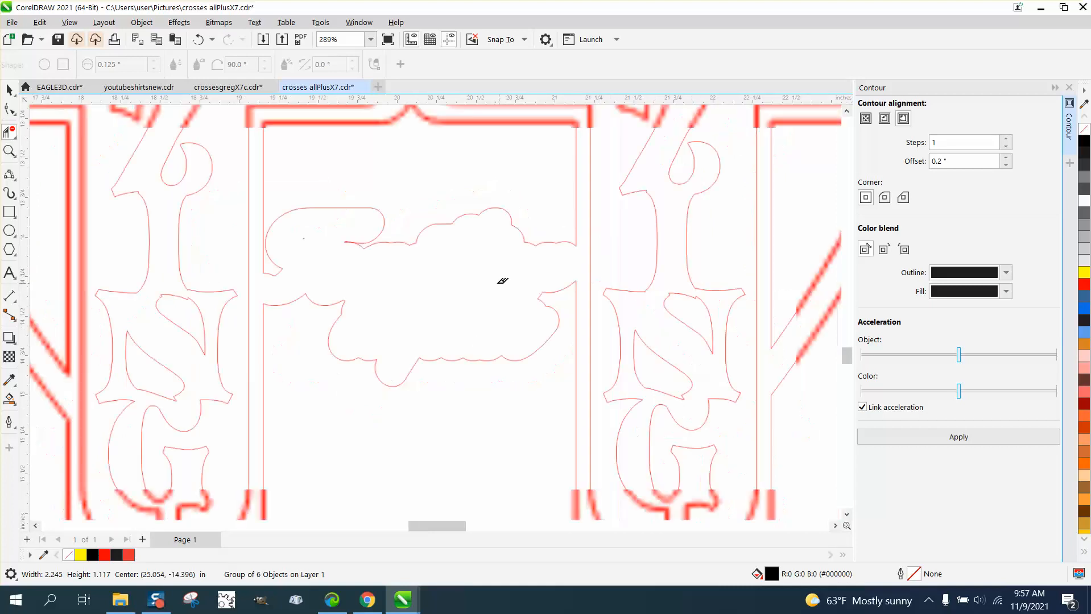
scroll(493, 282, down, 3)
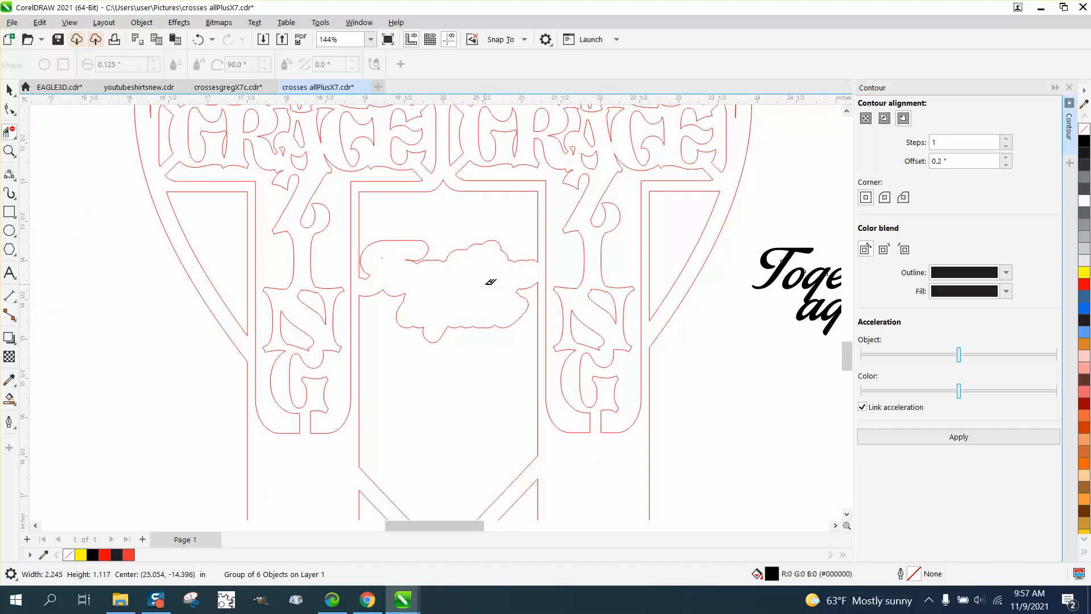
Create a single merged shape of the double-cross heart design with Smart Fill and move it 10 inches left
click(9, 89)
scroll(487, 349, down, 2)
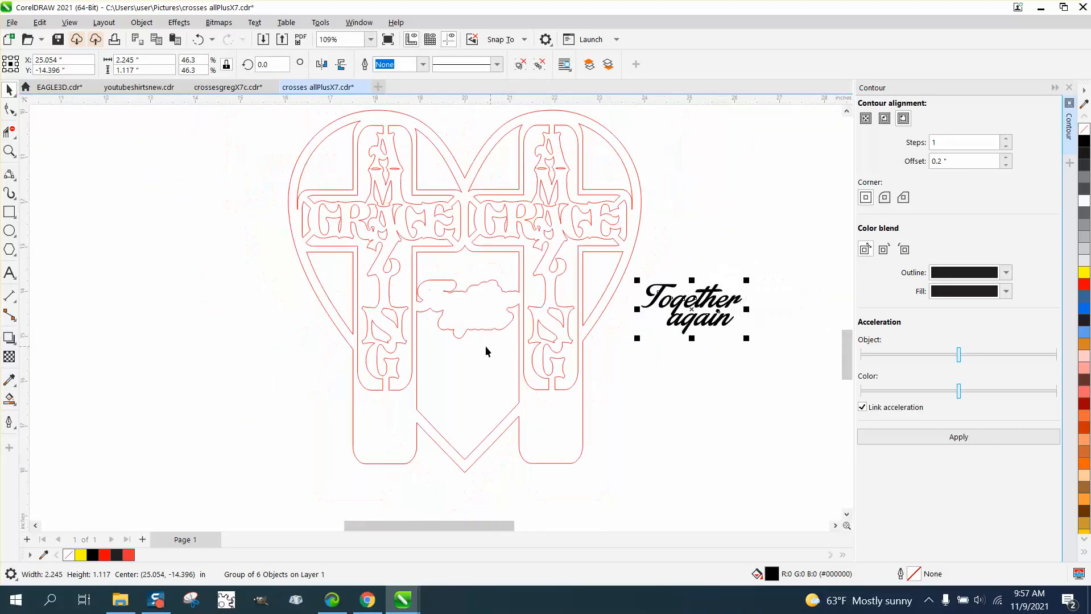
click(9, 398)
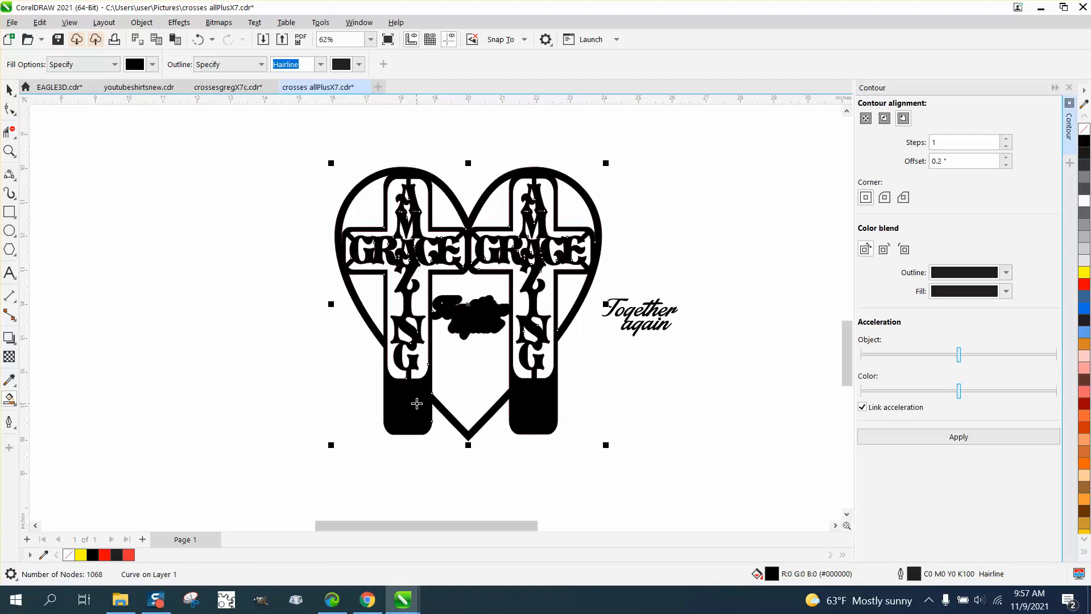
key(Left)
key(Left)
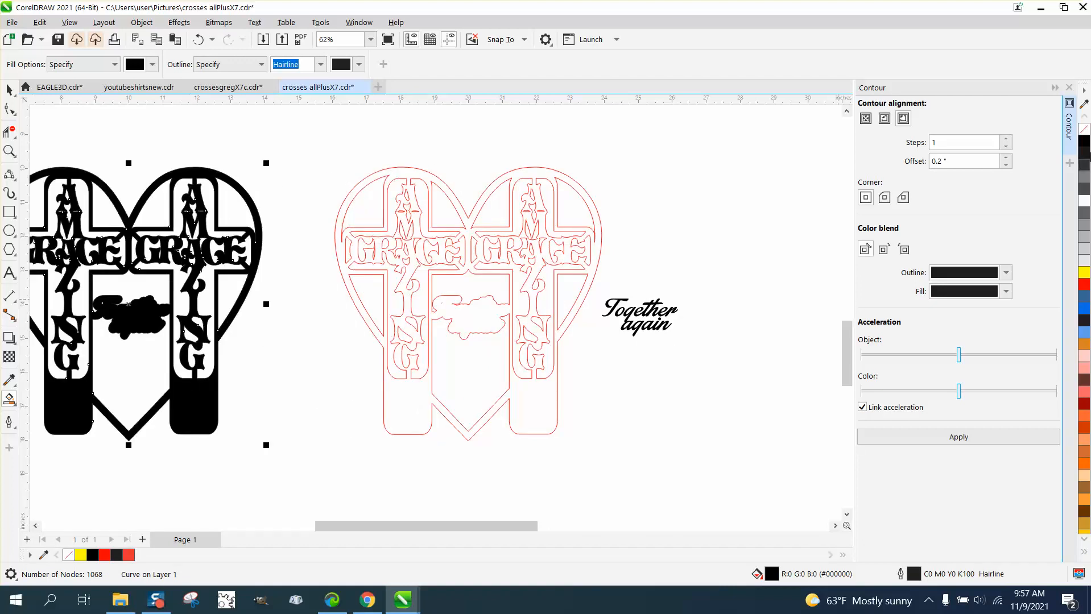
Remove the fill from the merged heart design and give it a red outline
click(1084, 131)
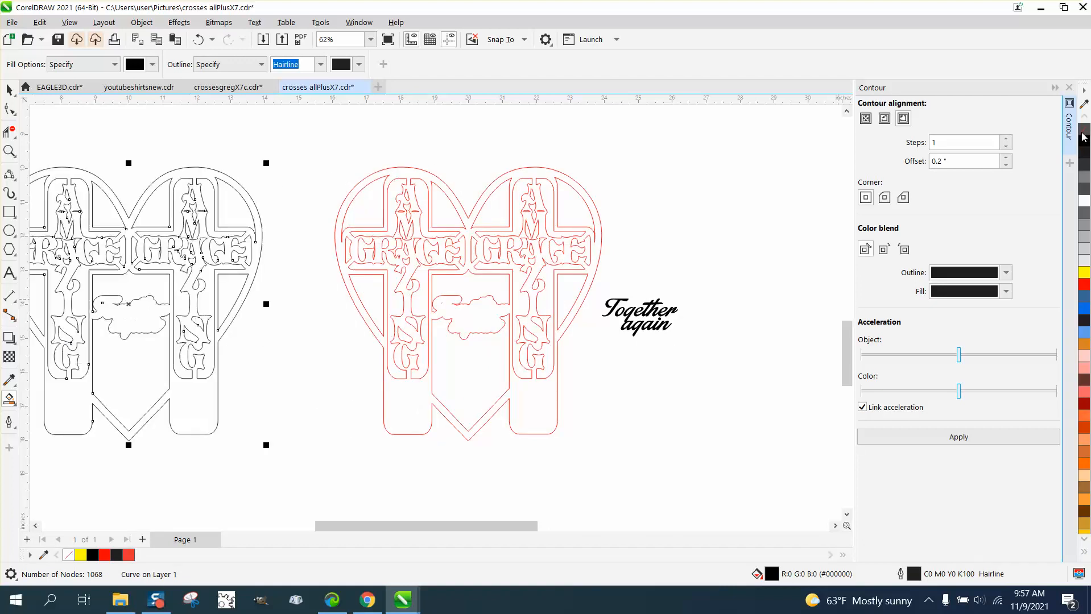
right_click(1085, 282)
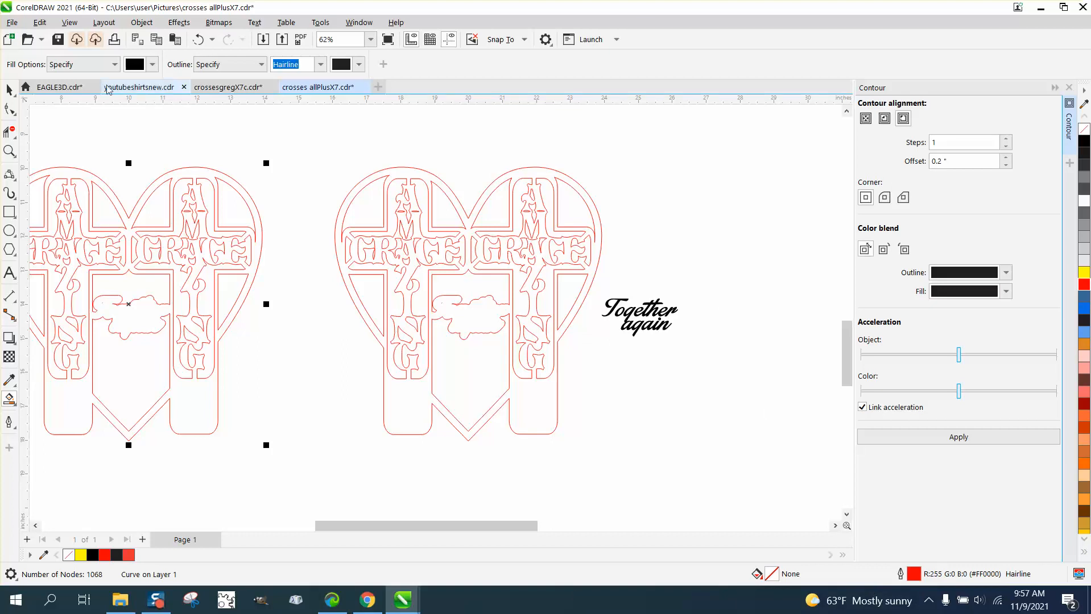
click(9, 90)
Move the black "Together again" lettering 15 inches left onto its backing in the merged heart design
drag(720, 269, 592, 364)
key(Left)
key(Left)
key(Left)
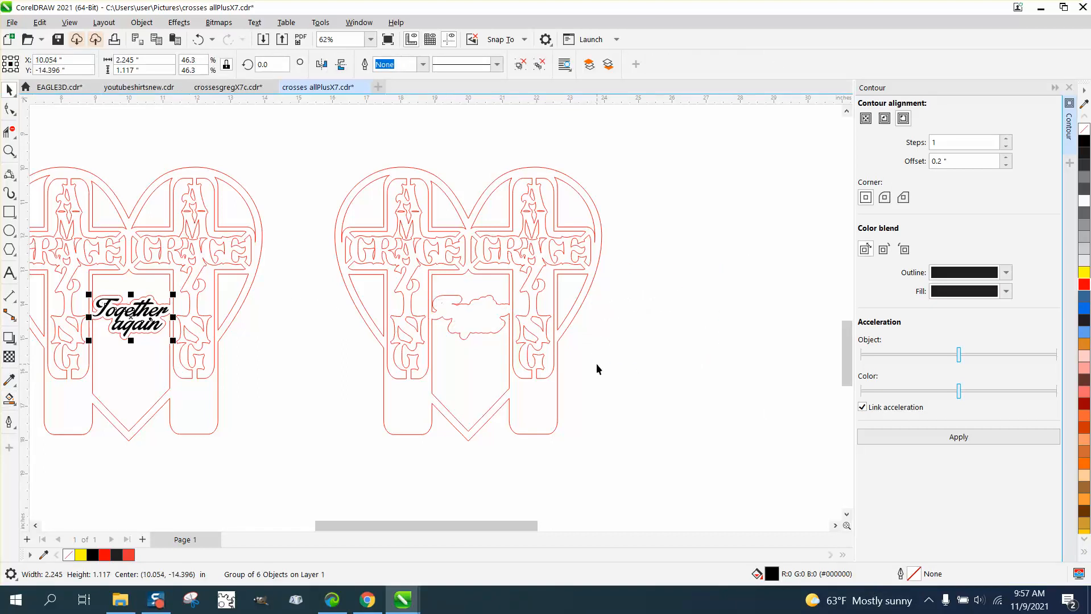
Delete the original red line version of the double-cross heart to the right of the merged copy
drag(314, 126, 740, 487)
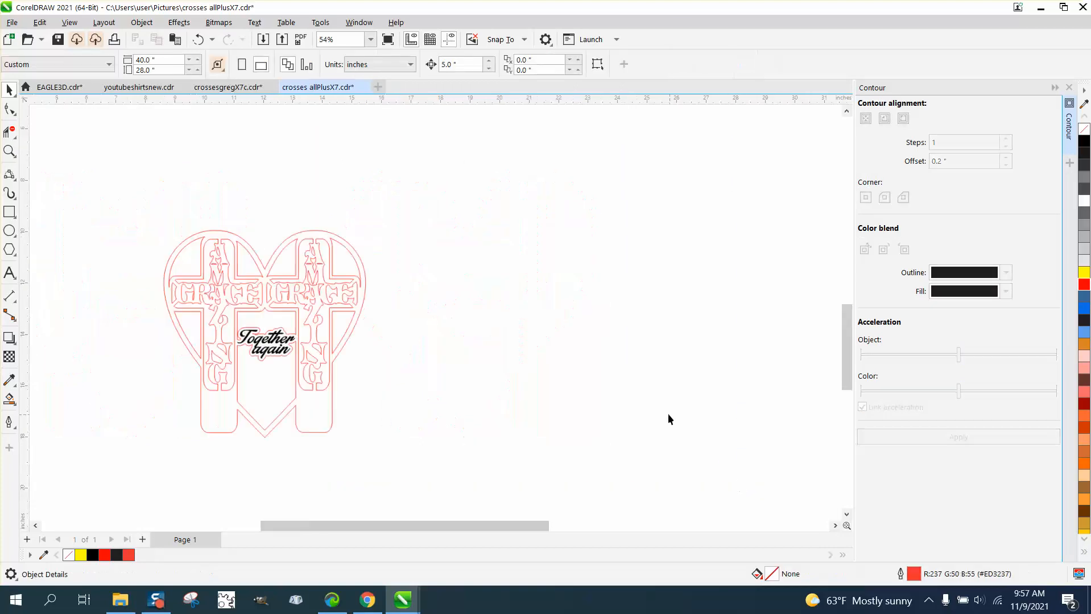
scroll(668, 419, down, 1)
scroll(455, 381, down, 3)
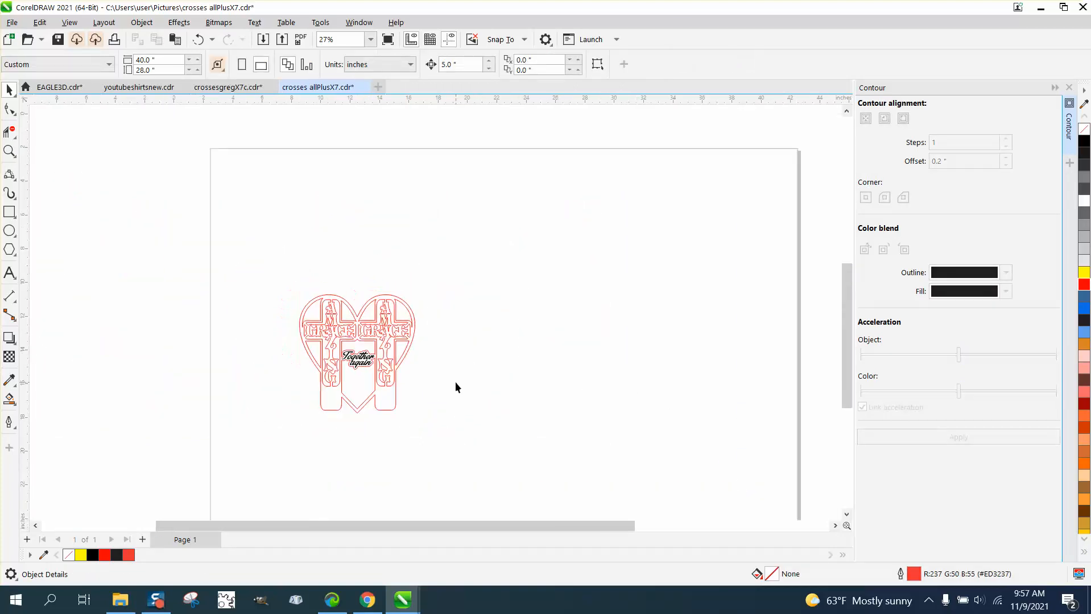
scroll(302, 173, down, 2)
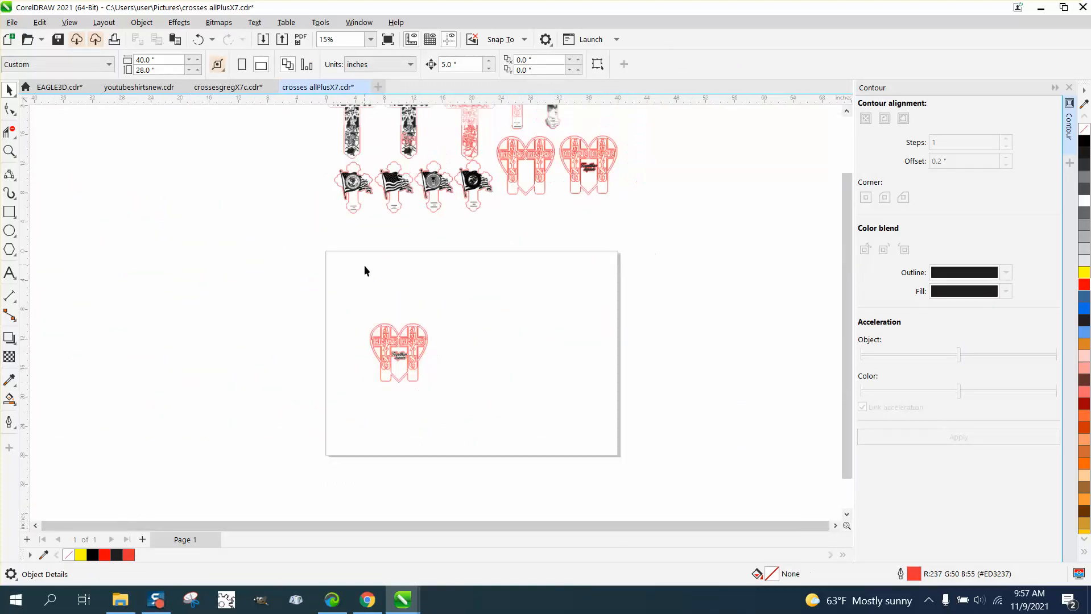
Examine the row of flag crosses with military seals and memorial dates above the page
click(10, 151)
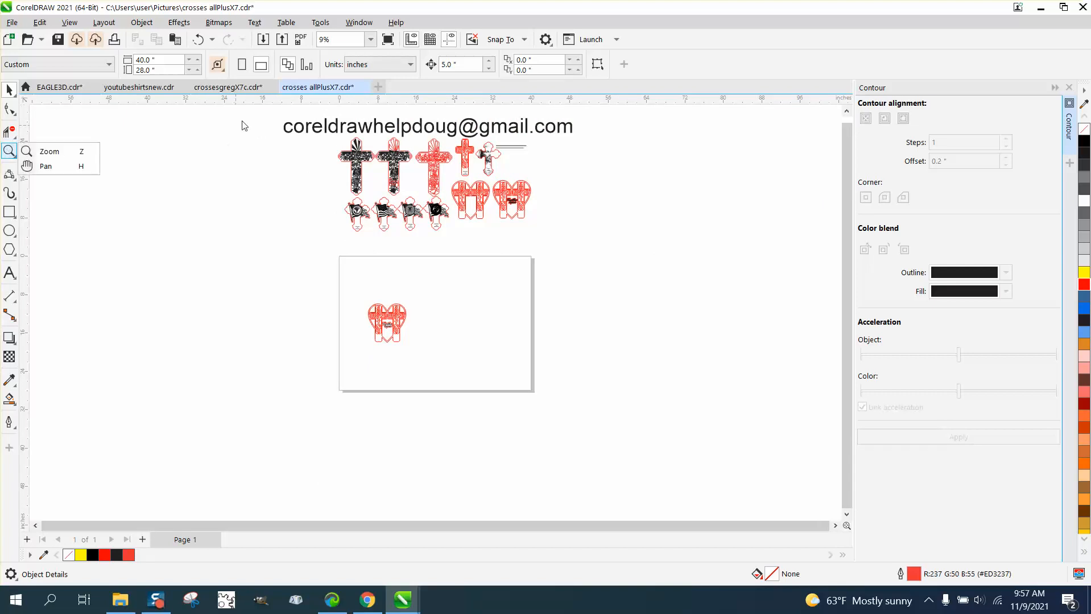
click(49, 151)
drag(266, 108, 614, 264)
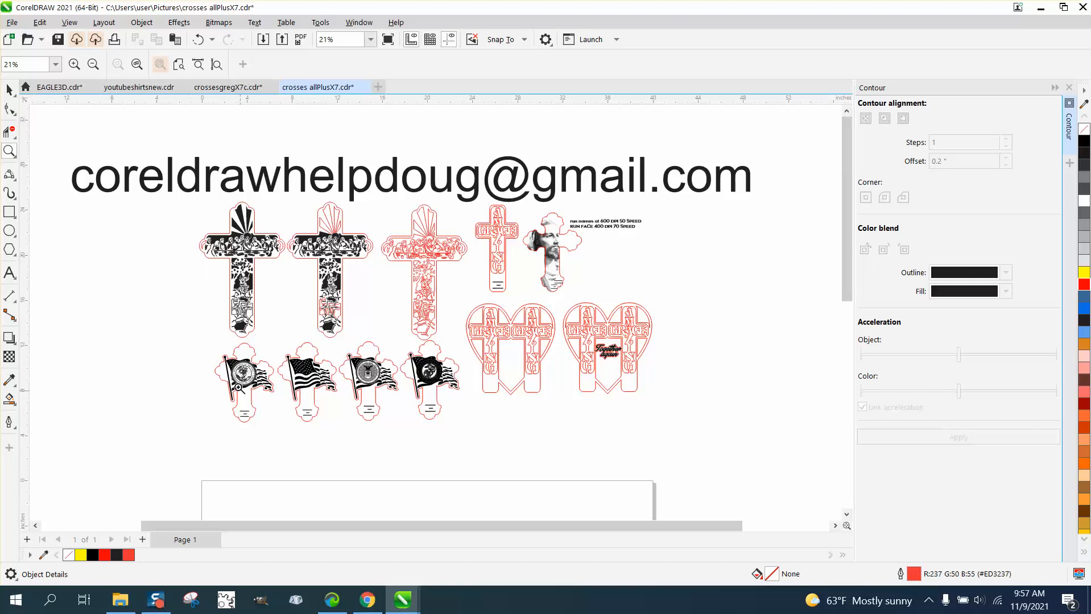
drag(217, 348, 299, 392)
scroll(255, 357, down, 2)
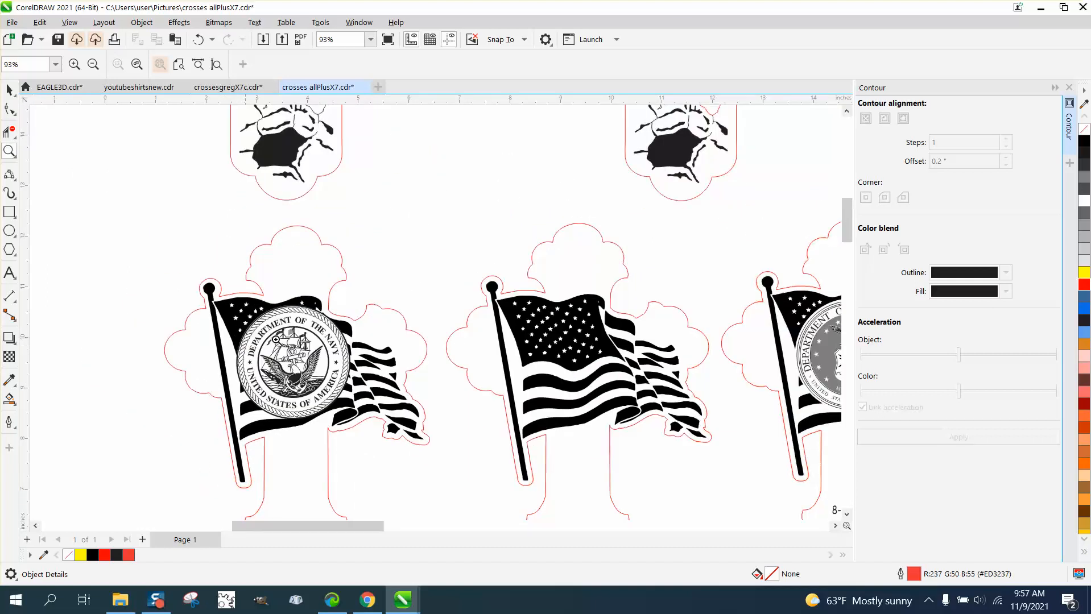
scroll(431, 344, down, 1)
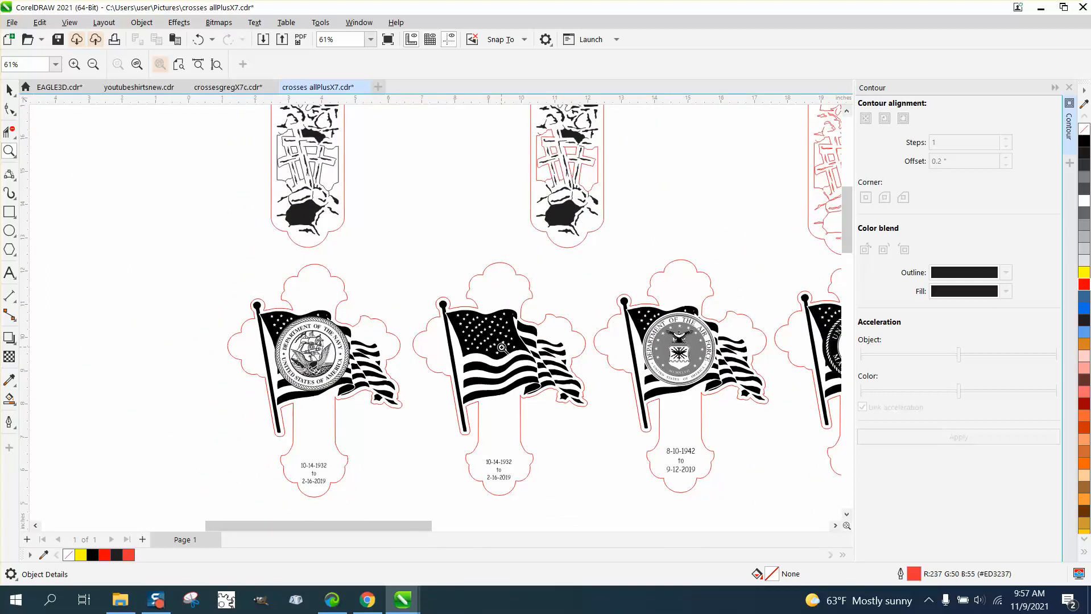
scroll(499, 346, down, 1)
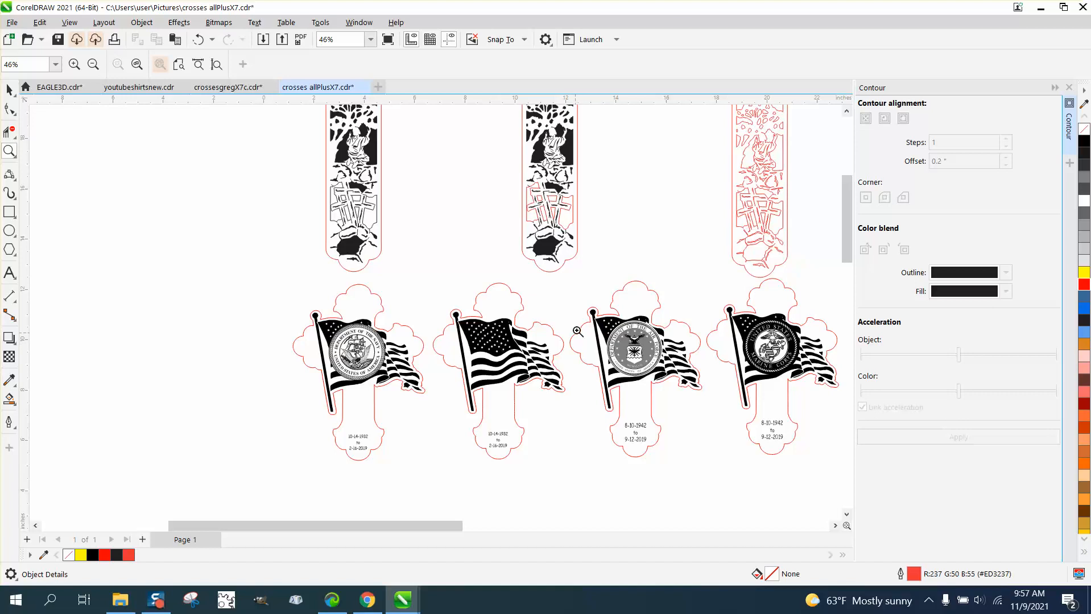
scroll(747, 372, down, 2)
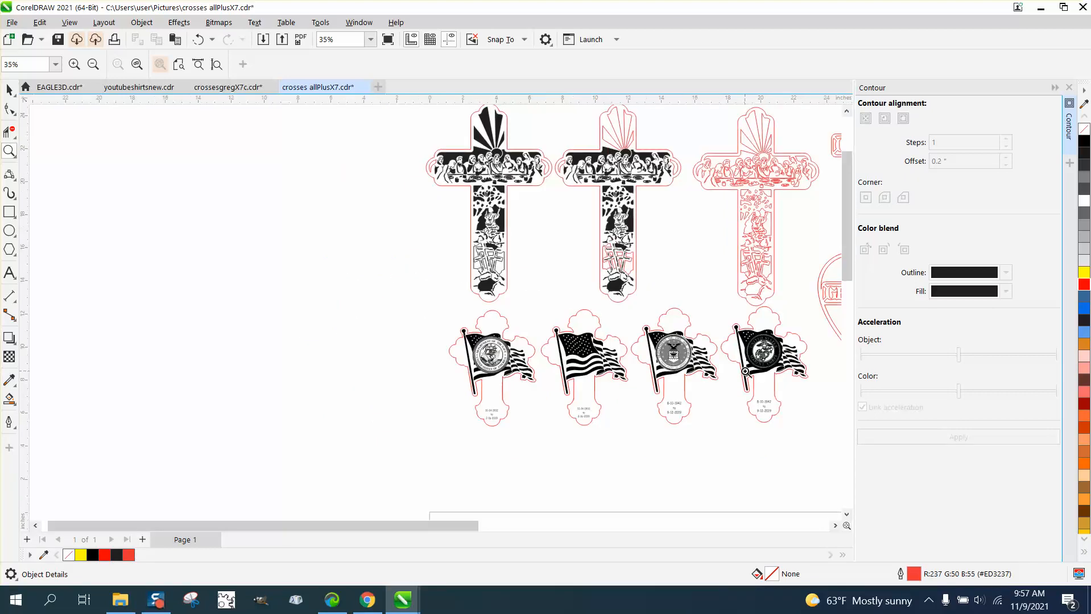
Examine the three Last Supper crosses, including the linework of the red outline version
scroll(579, 316, up, 4)
scroll(392, 275, down, 2)
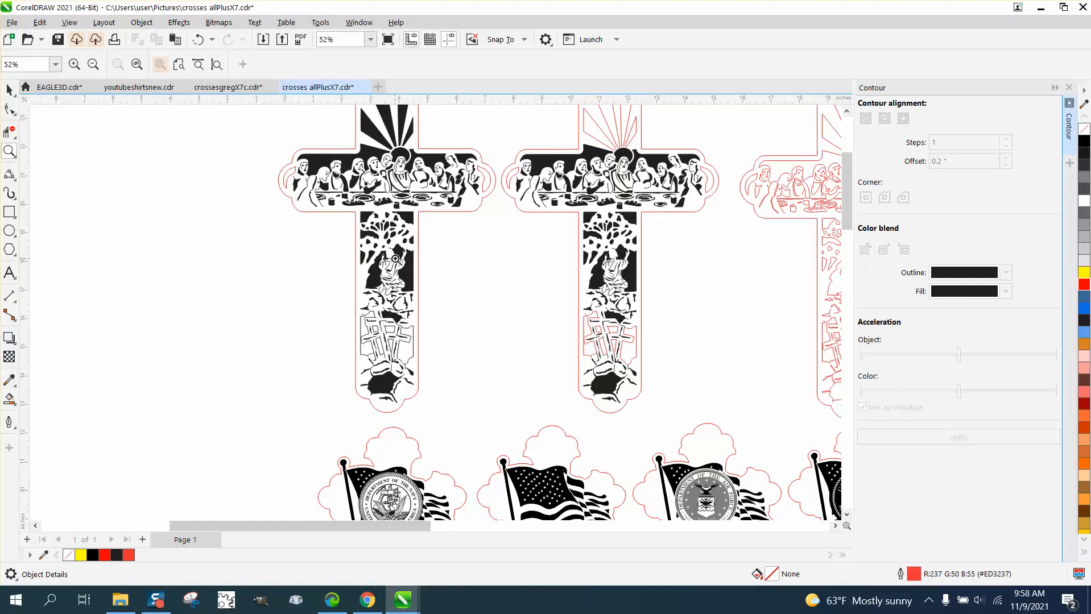
scroll(396, 259, down, 1)
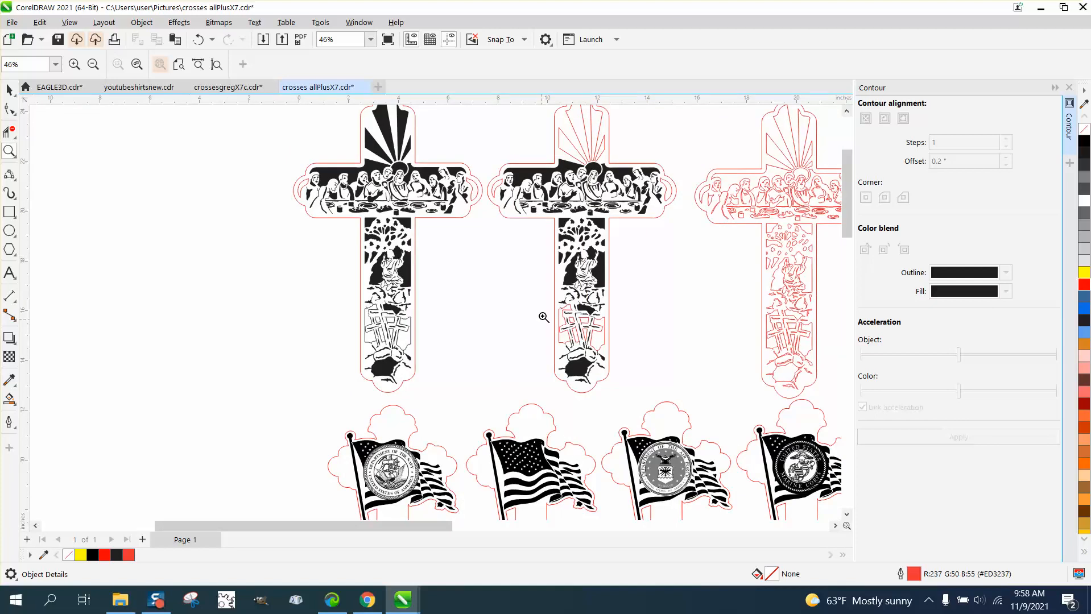
scroll(569, 330, up, 4)
scroll(549, 301, down, 3)
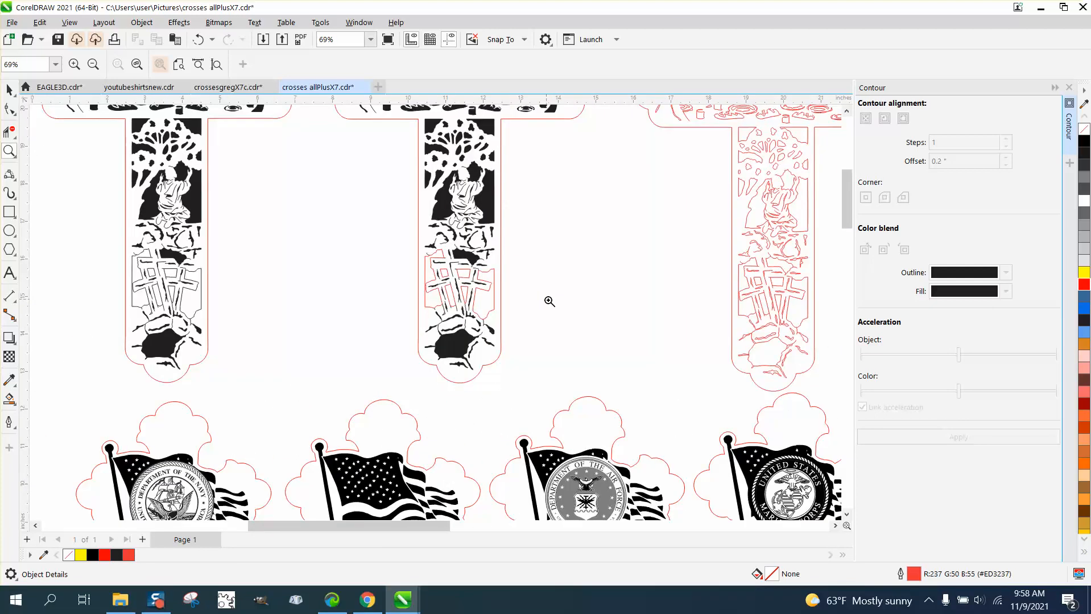
scroll(660, 284, down, 1)
scroll(742, 285, up, 7)
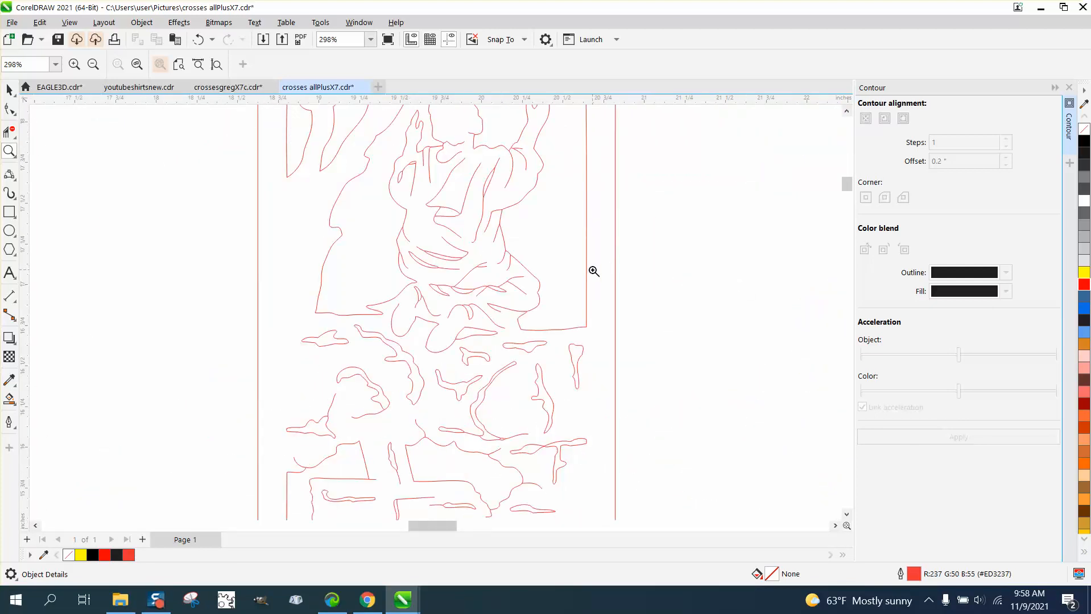
scroll(592, 271, down, 7)
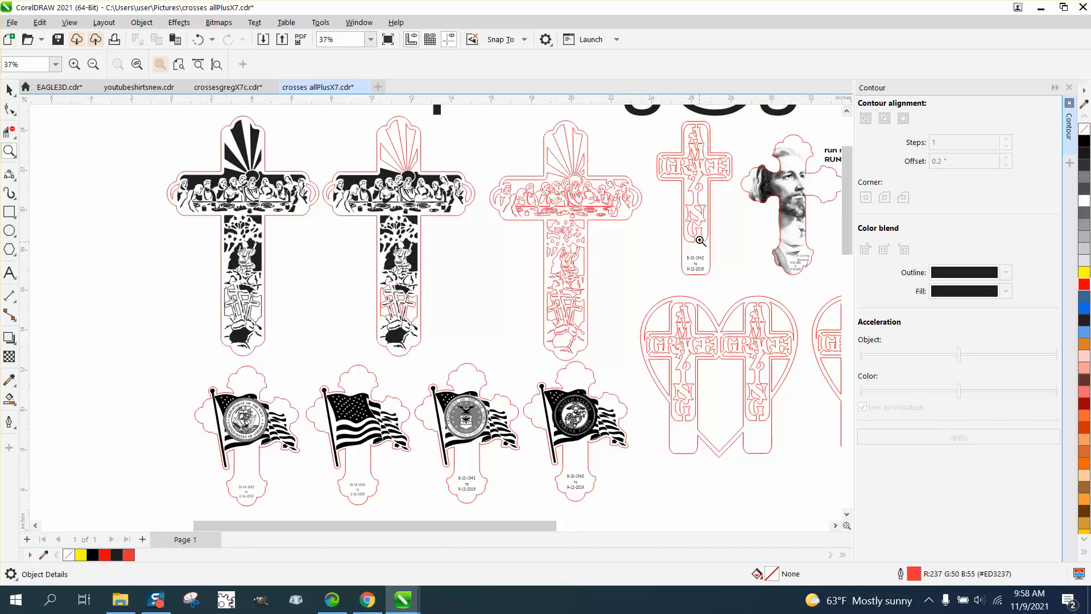
Examine the single "Amazing Grace" cross, the portrait cross and the double-cross heart designs
drag(655, 121, 712, 207)
drag(755, 270, 757, 271)
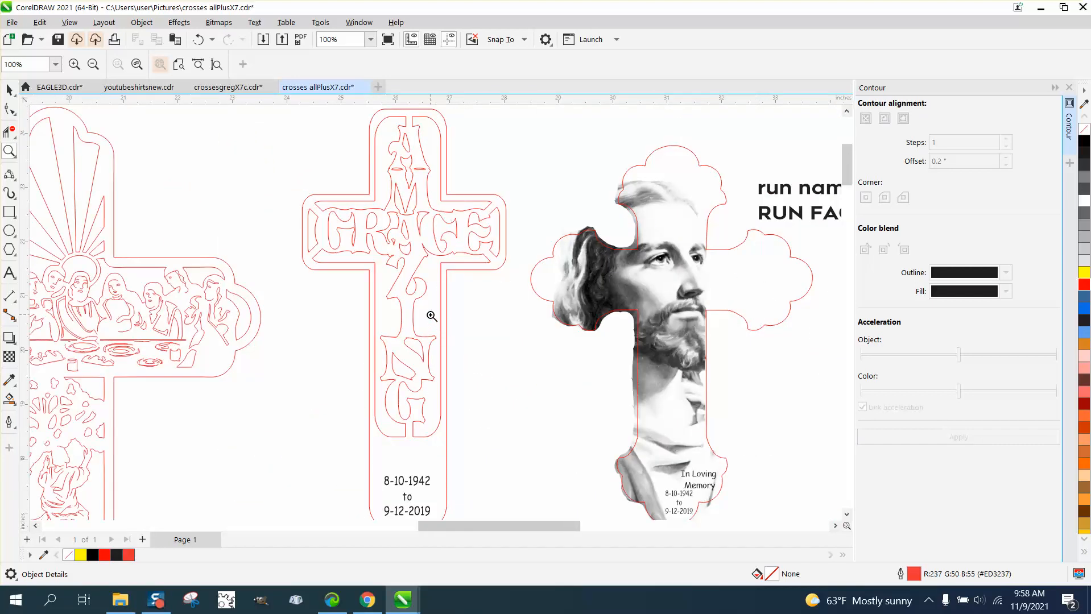
scroll(429, 316, down, 3)
scroll(620, 312, down, 2)
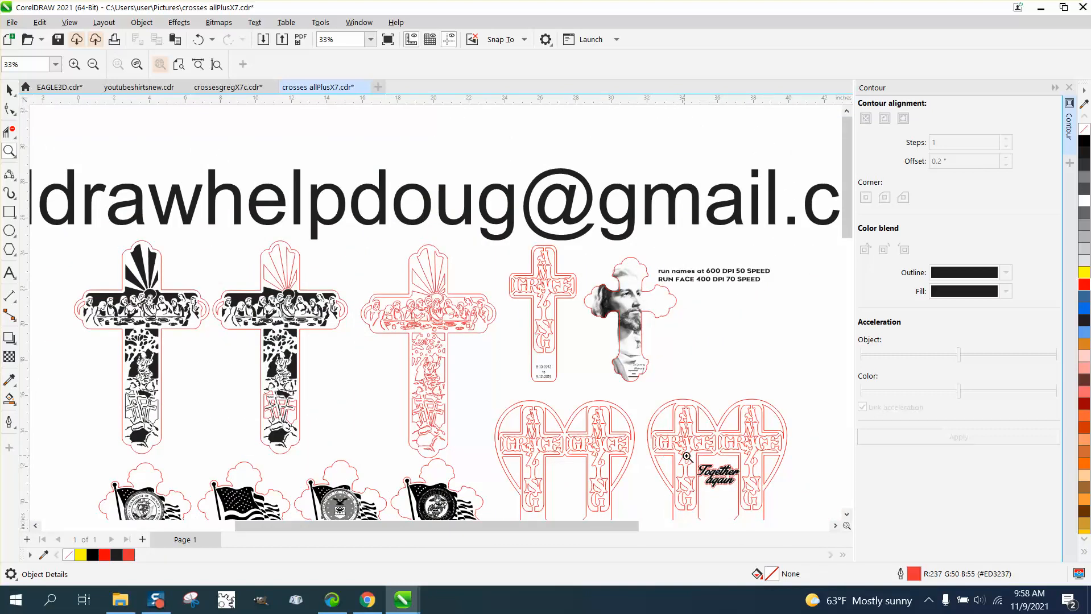
scroll(679, 408, down, 1)
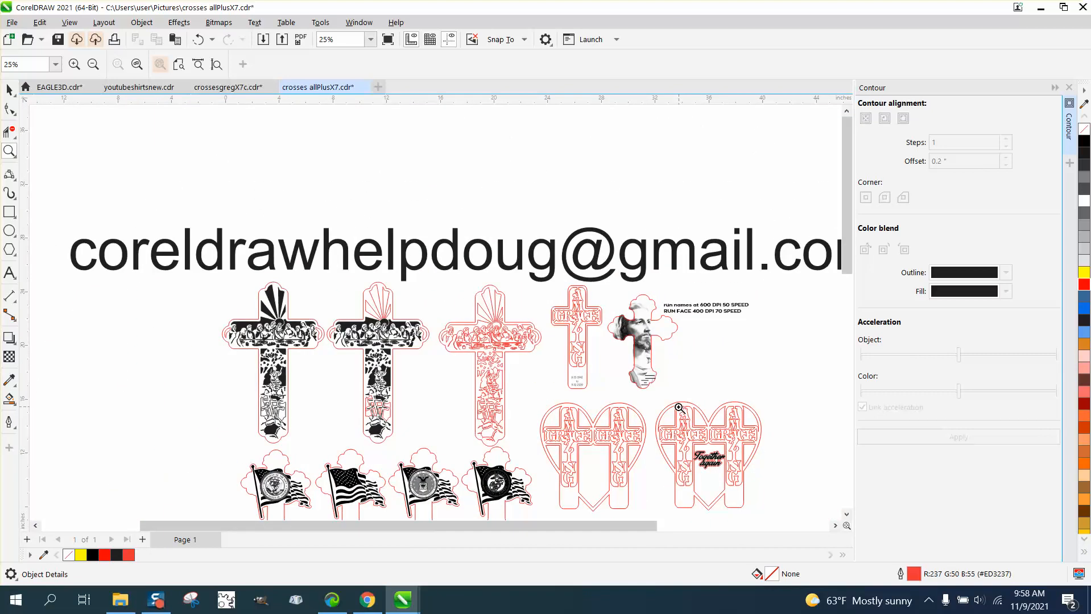